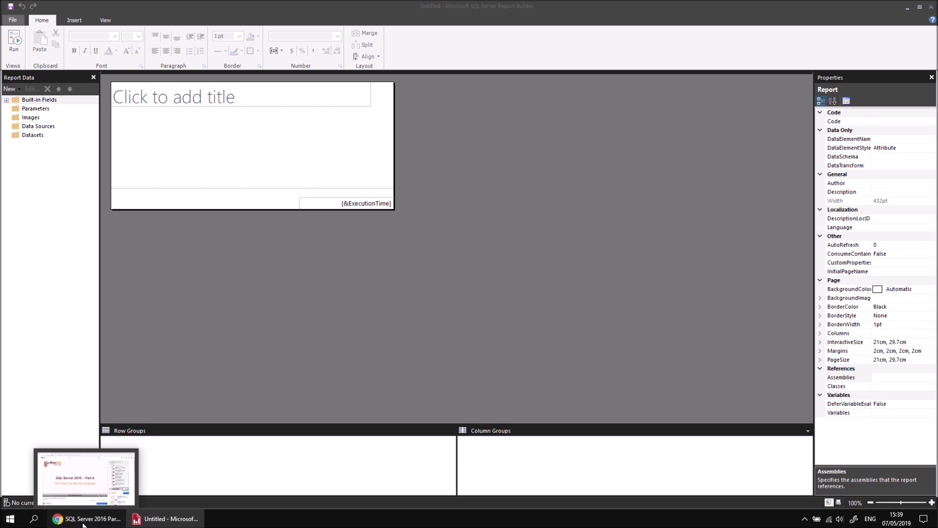
- Check the YouTube page of the Wise Owl Movies Database video in Chrome for its required-files link and return to Report Builder
{"action": "left_click", "coordinate": [94, 471]}
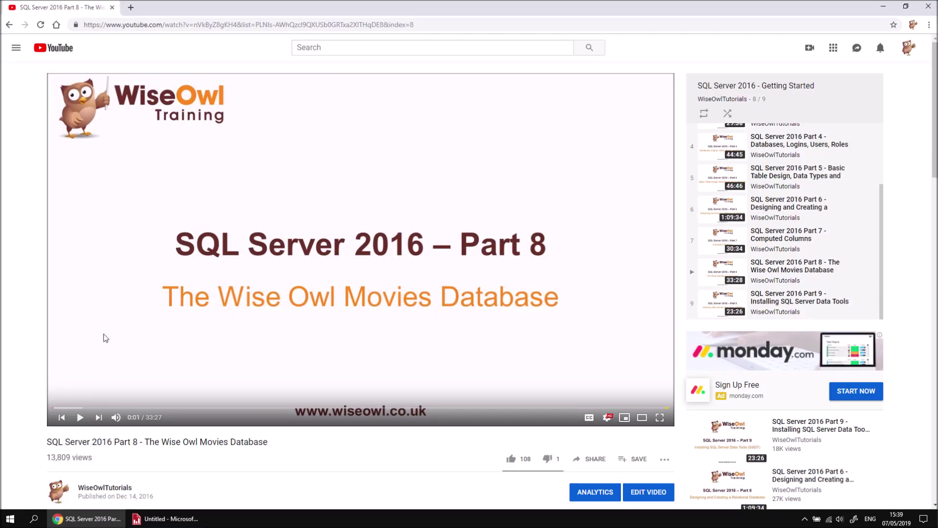
{"action": "scroll", "coordinate": [22, 348], "scroll_direction": "down", "scroll_amount": 1}
{"action": "scroll", "coordinate": [19, 344], "scroll_direction": "down", "scroll_amount": 1}
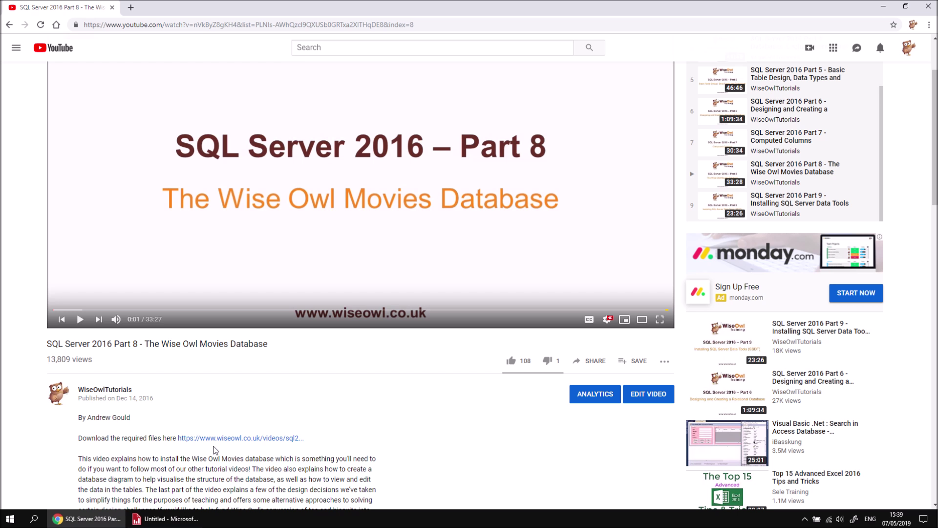
{"action": "scroll", "coordinate": [215, 450], "scroll_direction": "up", "scroll_amount": 2}
{"action": "left_click", "coordinate": [179, 523]}
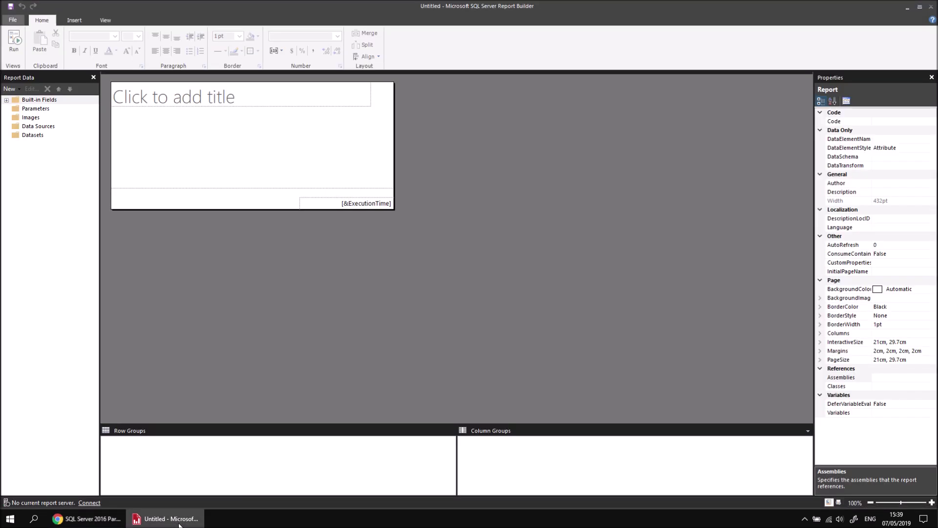
- Add a data source named Movies that uses a connection embedded in the report
{"action": "right_click", "coordinate": [53, 128]}
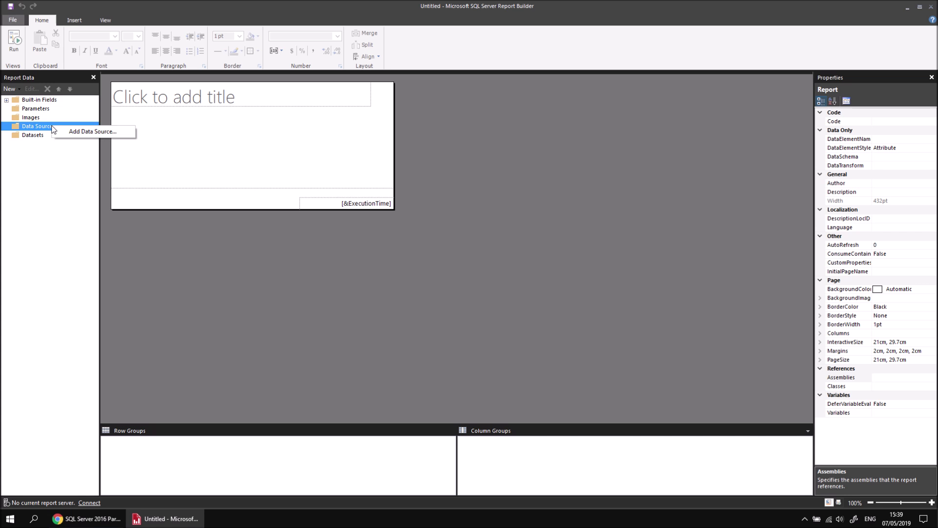
{"action": "left_click", "coordinate": [76, 131]}
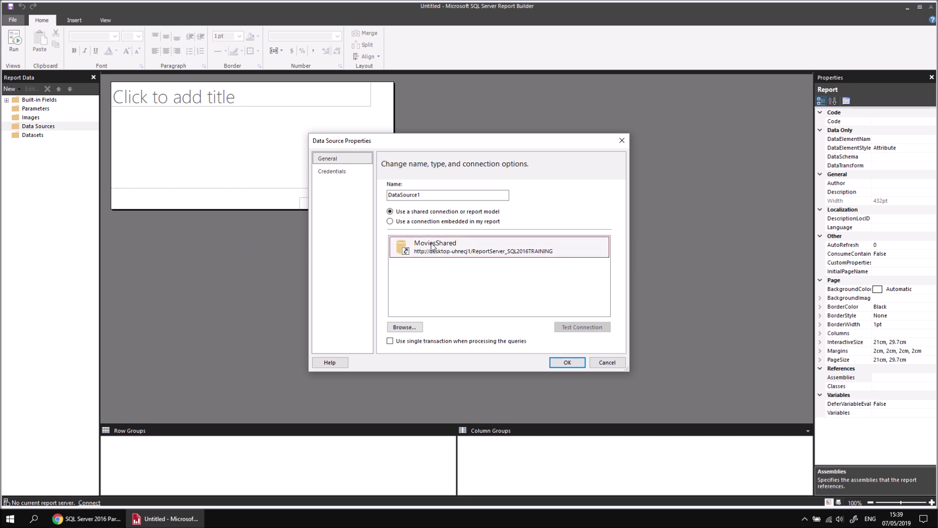
{"action": "double_click", "coordinate": [412, 196]}
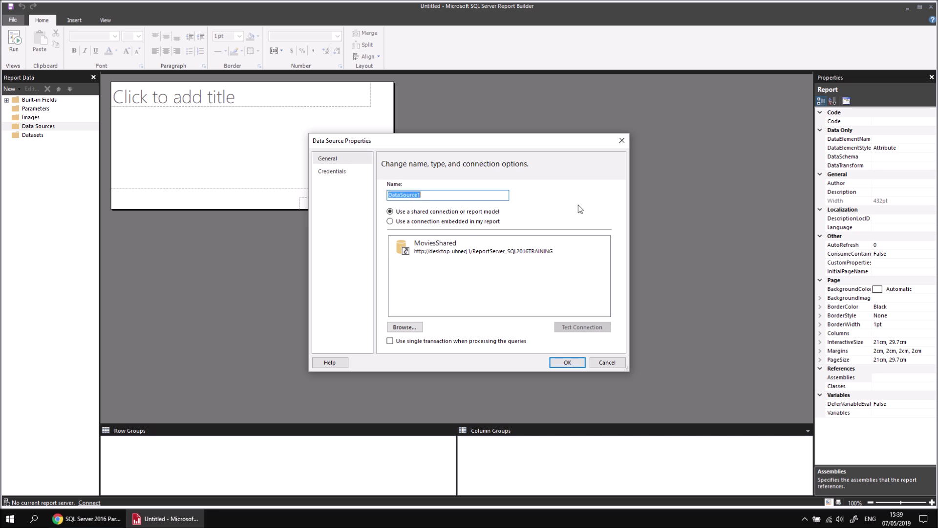
{"action": "type", "text": "Movies"}
{"action": "left_click", "coordinate": [419, 222]}
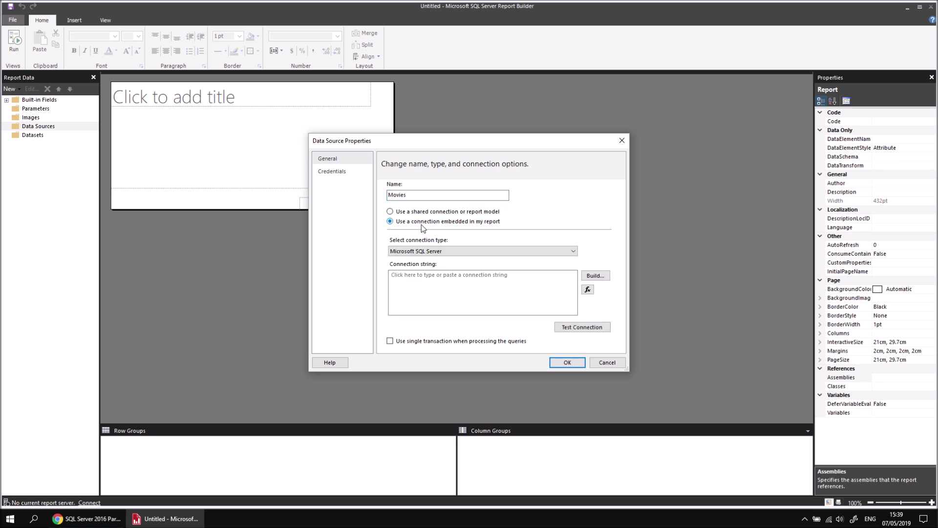
- Build the data source's connection to server .\sql2016training with the Movies database and save the data source
{"action": "left_click", "coordinate": [596, 275]}
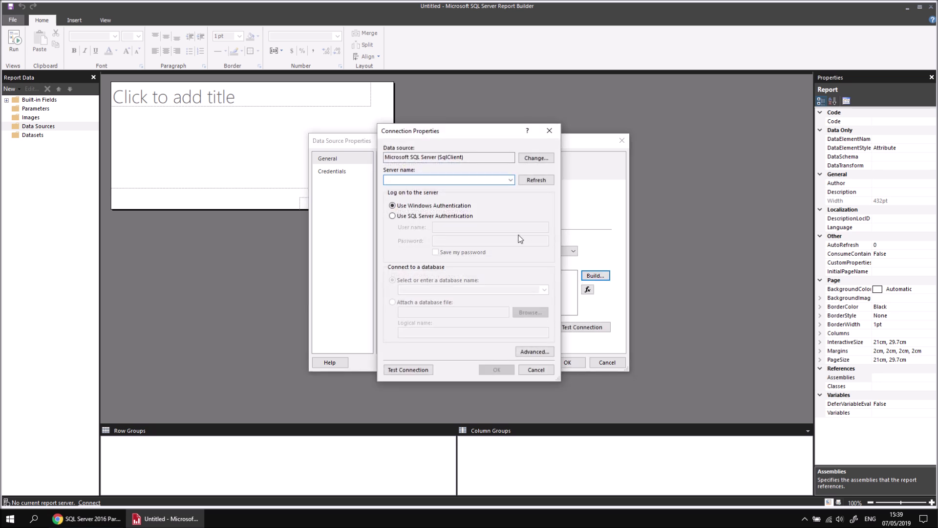
{"action": "type", "text": "."}
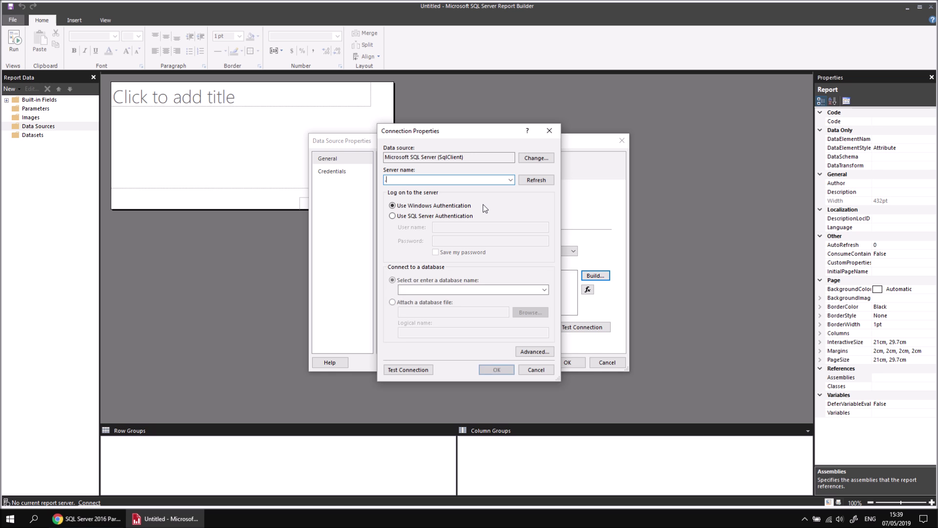
{"action": "type", "text": "\\sql"}
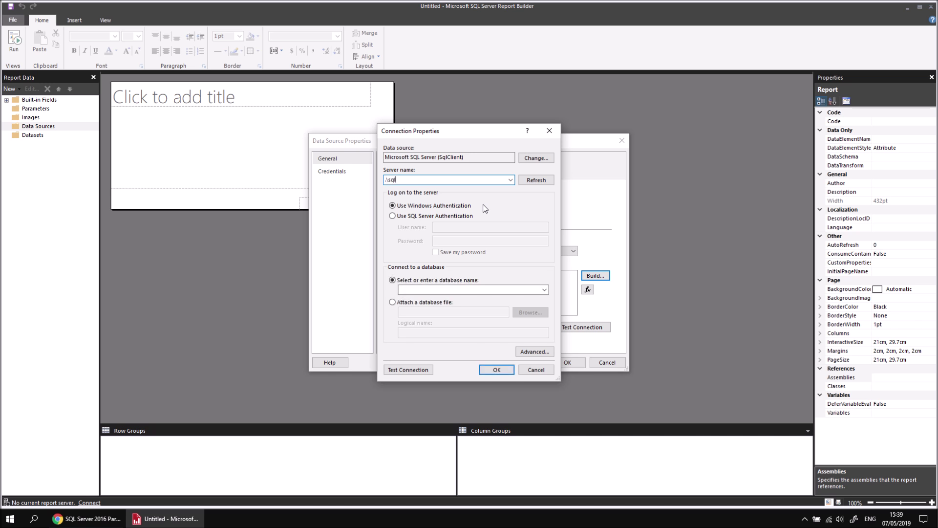
{"action": "type", "text": "2016training"}
{"action": "left_click", "coordinate": [543, 289]}
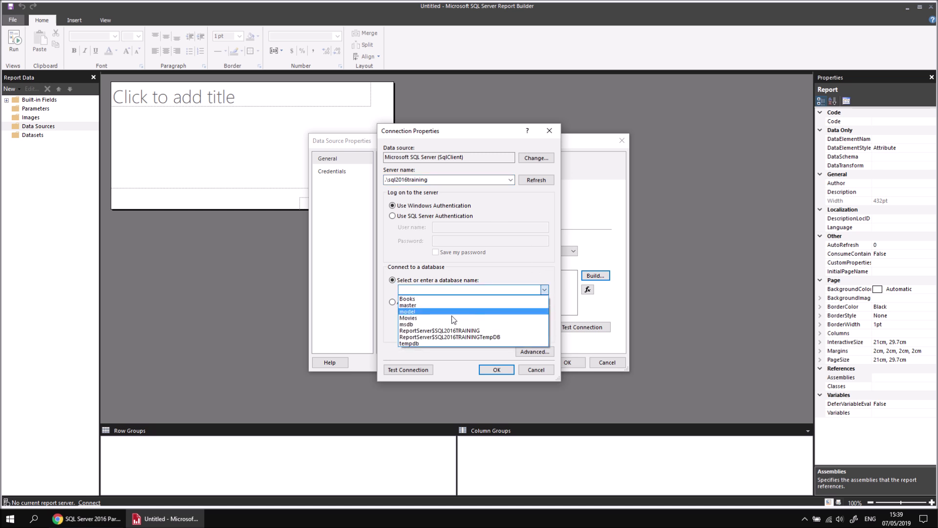
{"action": "left_click", "coordinate": [422, 317]}
{"action": "left_click", "coordinate": [496, 371]}
{"action": "left_click", "coordinate": [559, 363]}
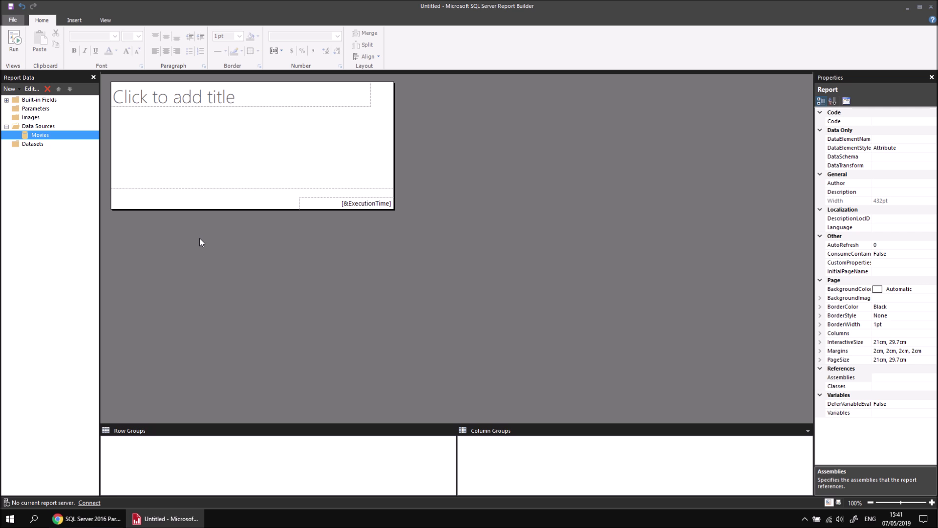
- Add an embedded dataset named FilmsGroupedByGenre to the Movies data source
{"action": "right_click", "coordinate": [51, 139]}
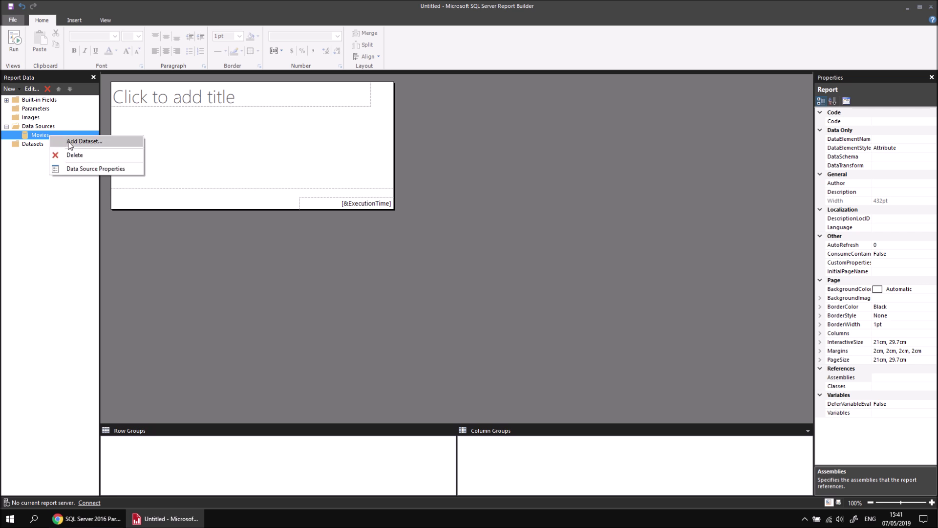
{"action": "left_click", "coordinate": [70, 145]}
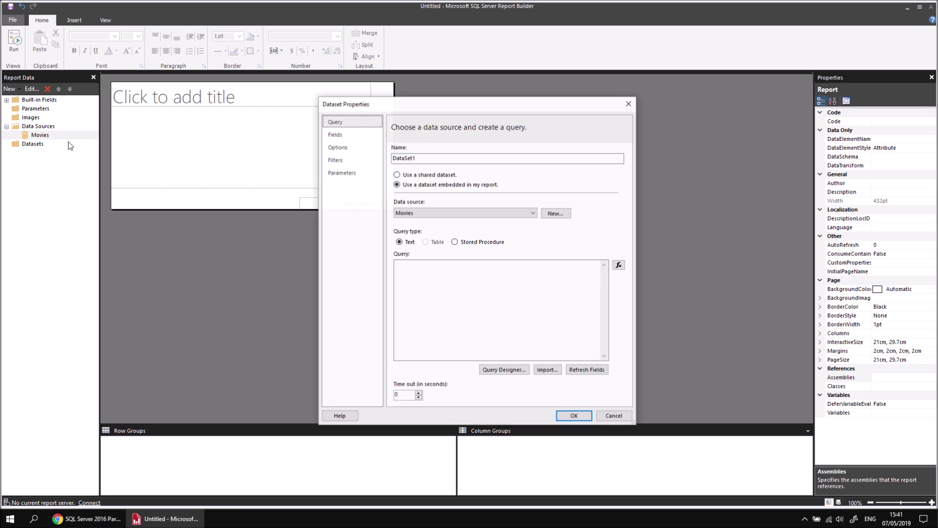
{"action": "double_click", "coordinate": [402, 160]}
{"action": "type", "text": "FilmsGroupedByGenre"}
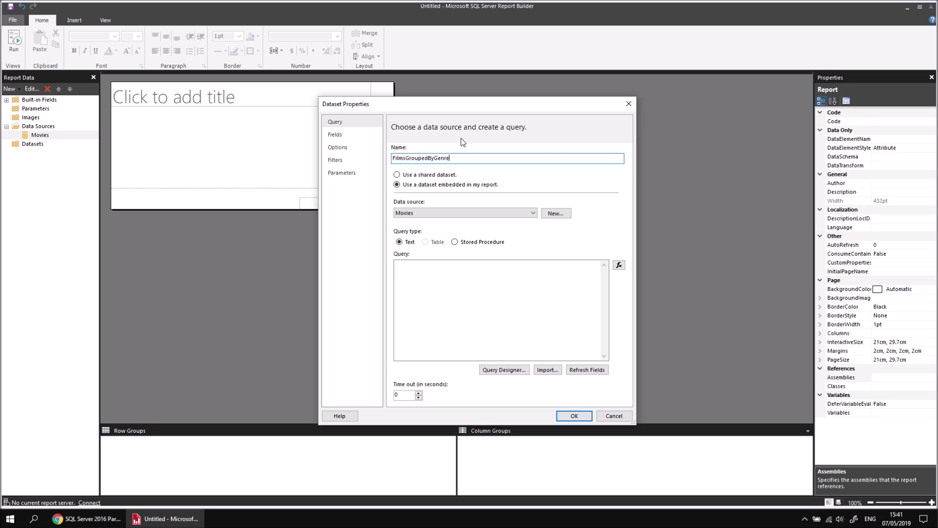
- Design the dataset's query with Genre from the Genre table and FilmID, RunTimeMinutes and OscarWins from the Film table
{"action": "left_click", "coordinate": [502, 373]}
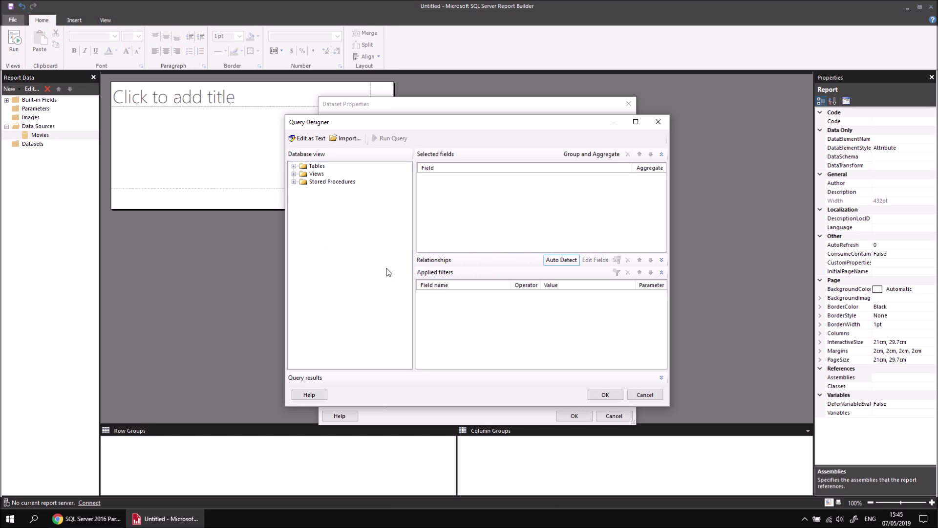
{"action": "left_click", "coordinate": [294, 166]}
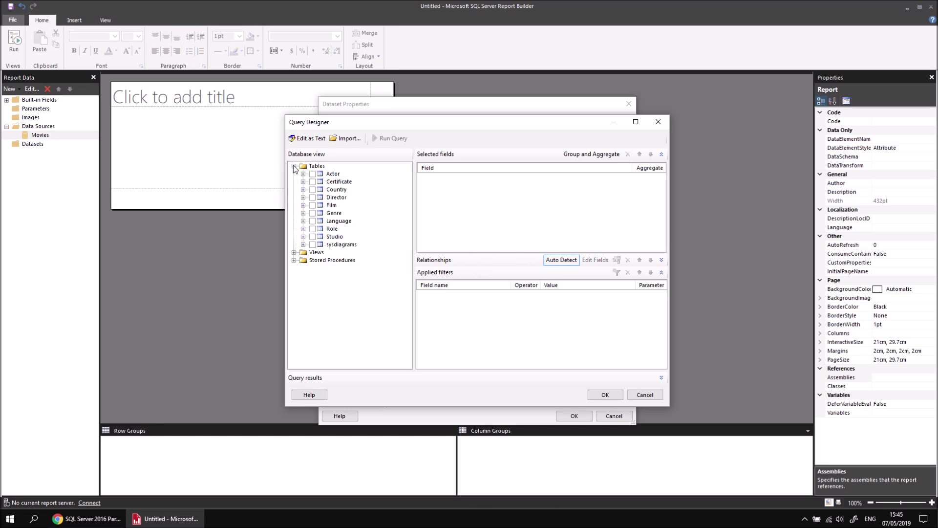
{"action": "left_click", "coordinate": [303, 213]}
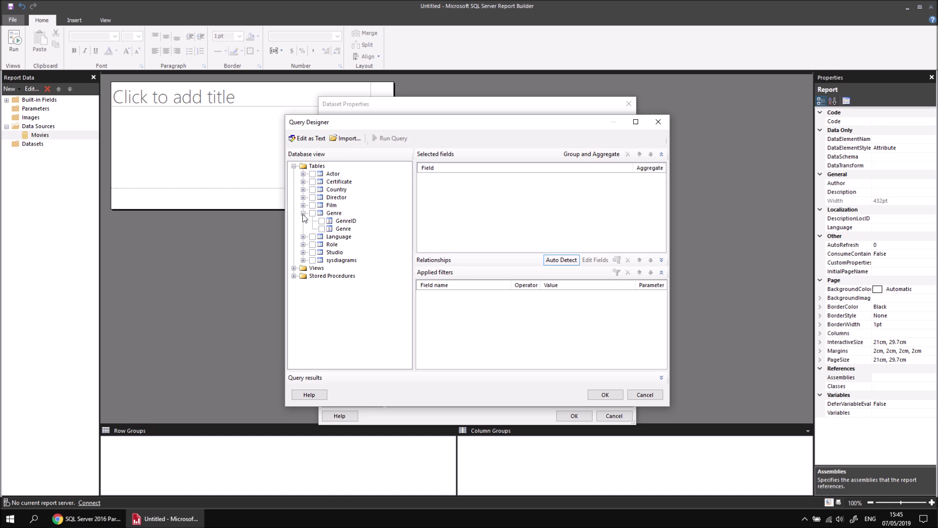
{"action": "left_click", "coordinate": [321, 228]}
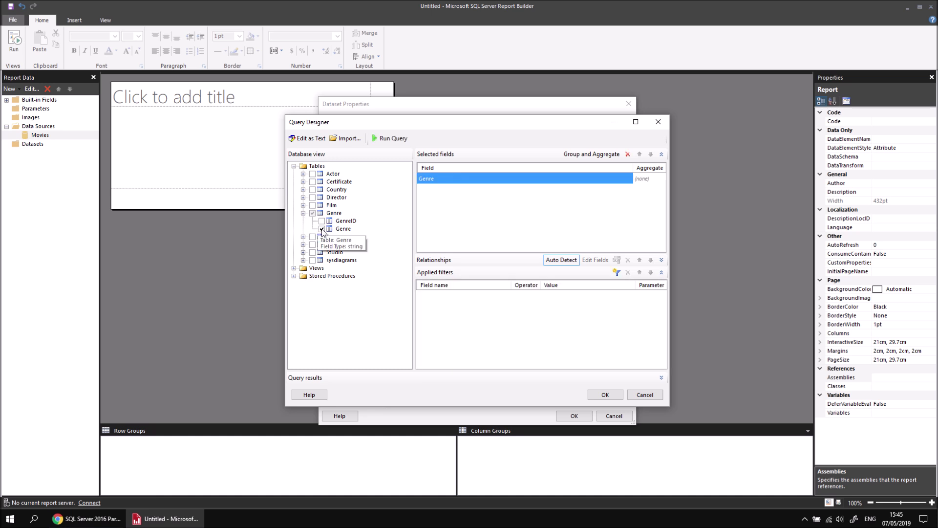
{"action": "left_click", "coordinate": [303, 205]}
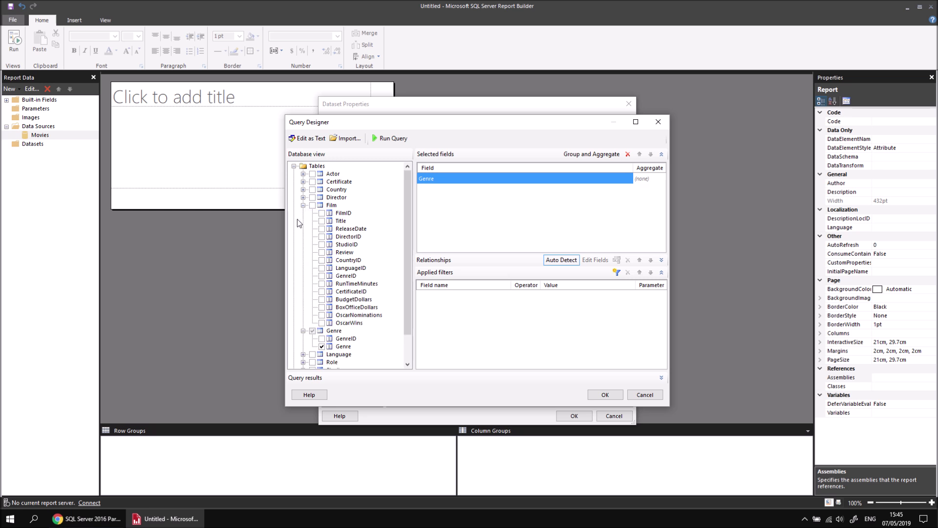
{"action": "left_click", "coordinate": [321, 213]}
{"action": "left_click", "coordinate": [322, 285]}
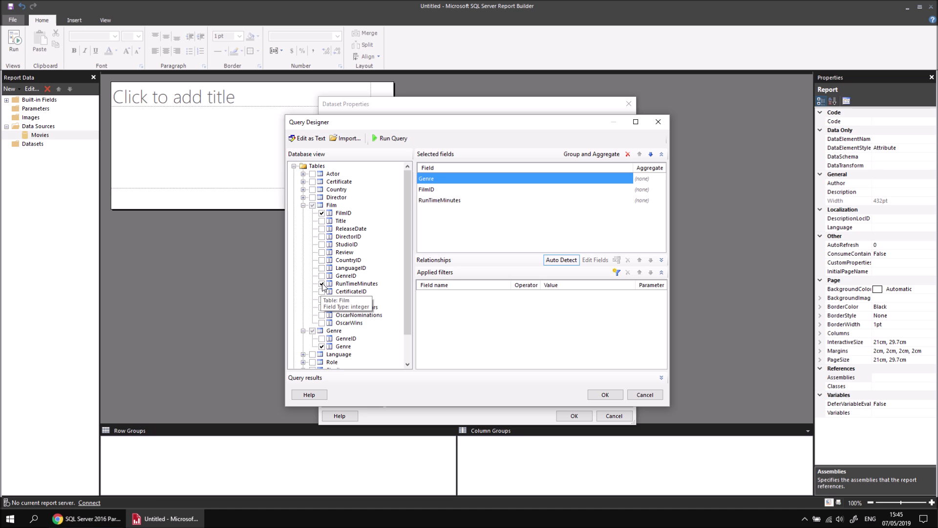
{"action": "left_click", "coordinate": [321, 323]}
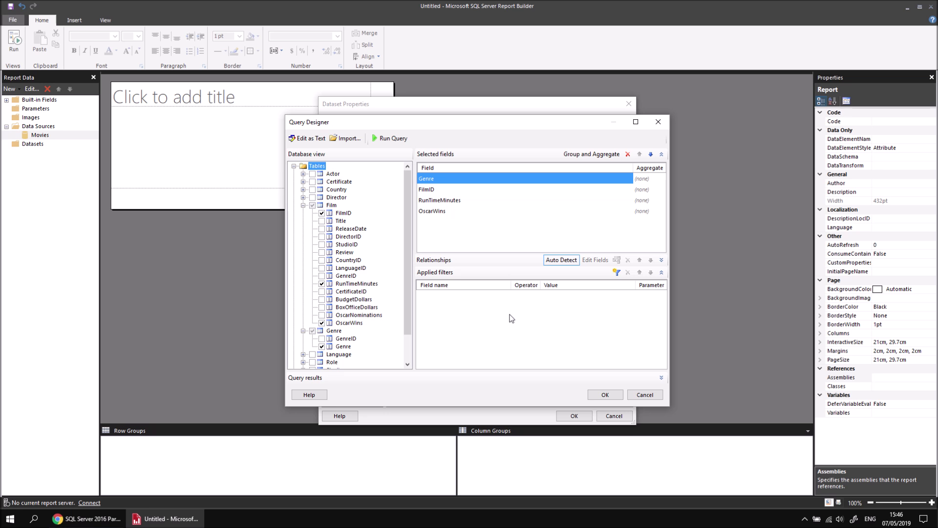
- Group the query by Genre, aggregating FilmID with Count and RunTimeMinutes and OscarWins with Sum, and save the dataset
{"action": "left_click", "coordinate": [587, 154]}
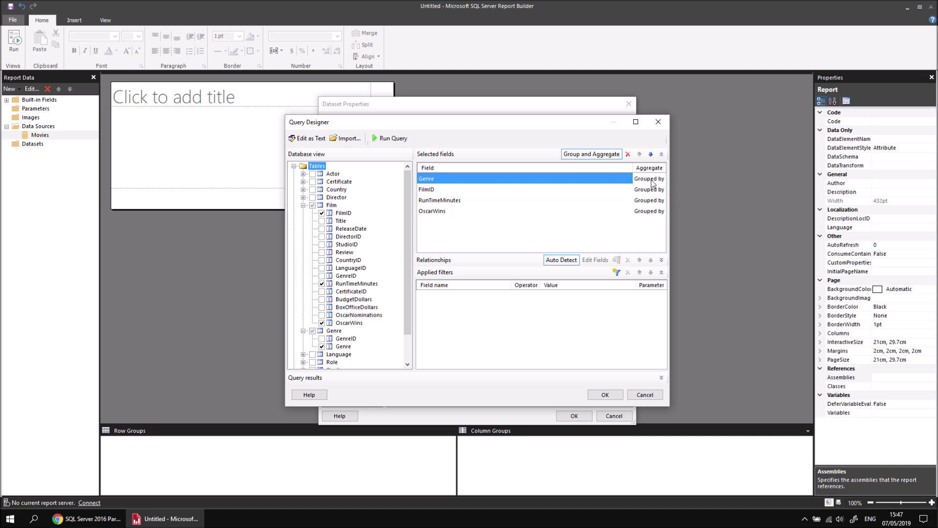
{"action": "left_click", "coordinate": [653, 190]}
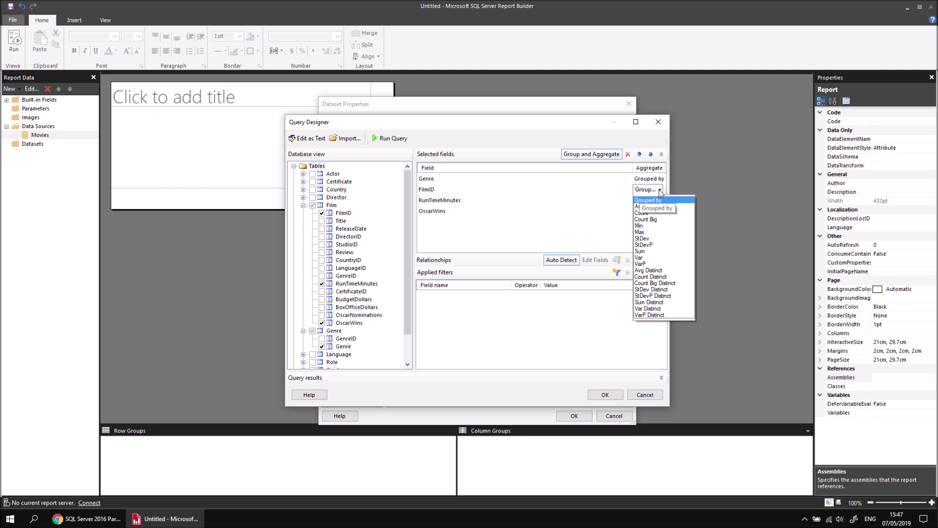
{"action": "left_click", "coordinate": [641, 213]}
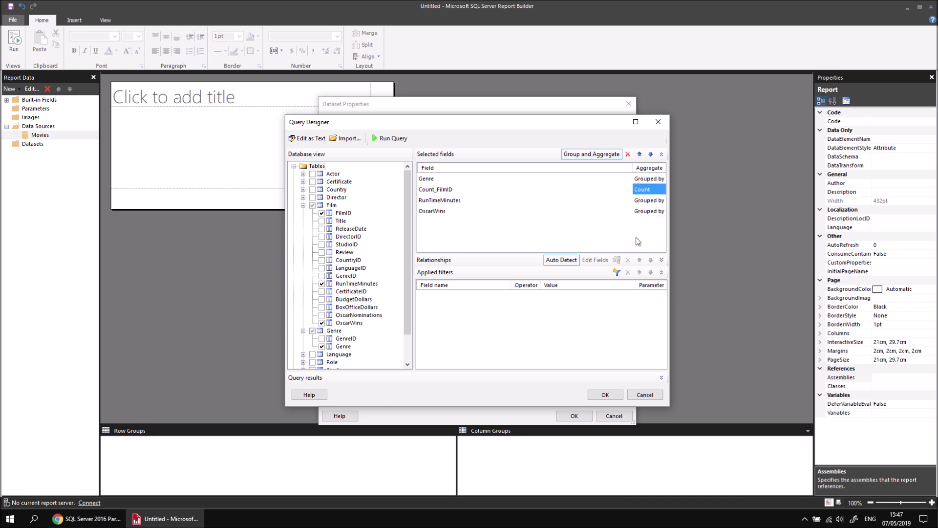
{"action": "left_click", "coordinate": [659, 201]}
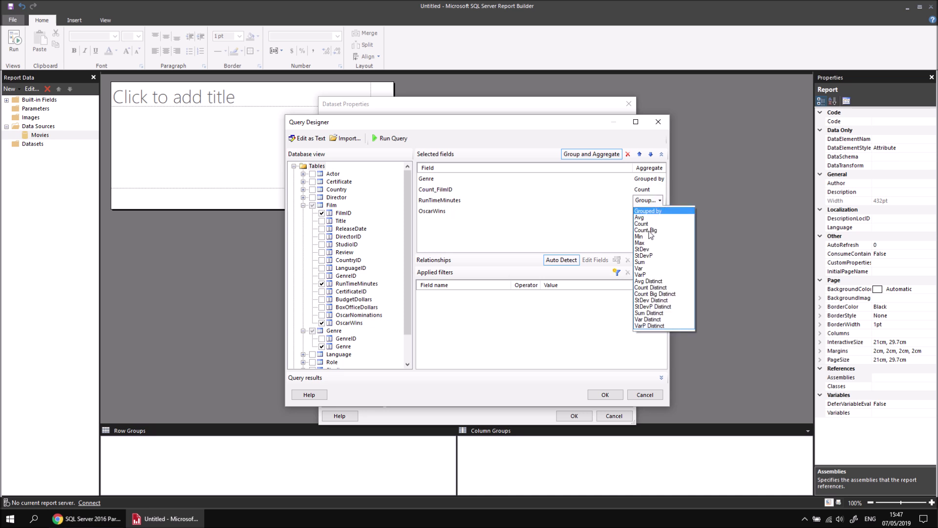
{"action": "left_click", "coordinate": [644, 262]}
{"action": "left_click", "coordinate": [659, 213]}
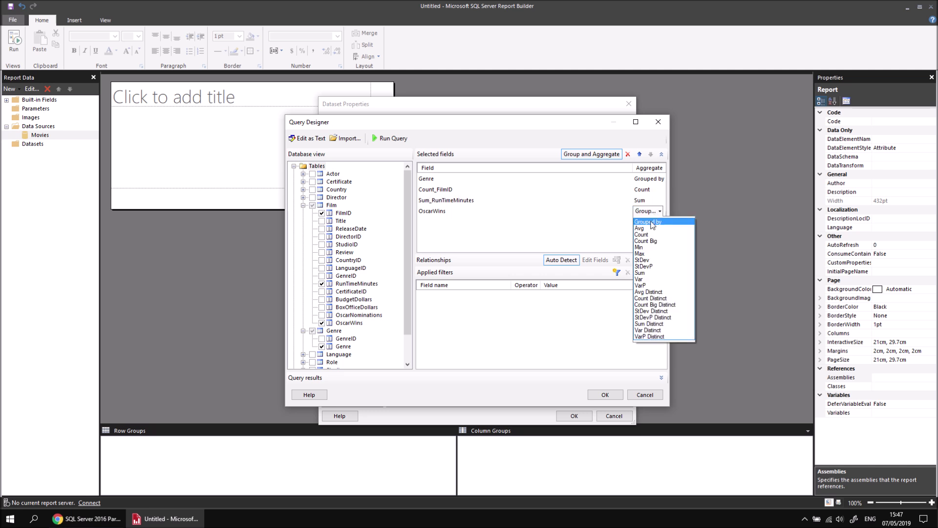
{"action": "left_click", "coordinate": [643, 273]}
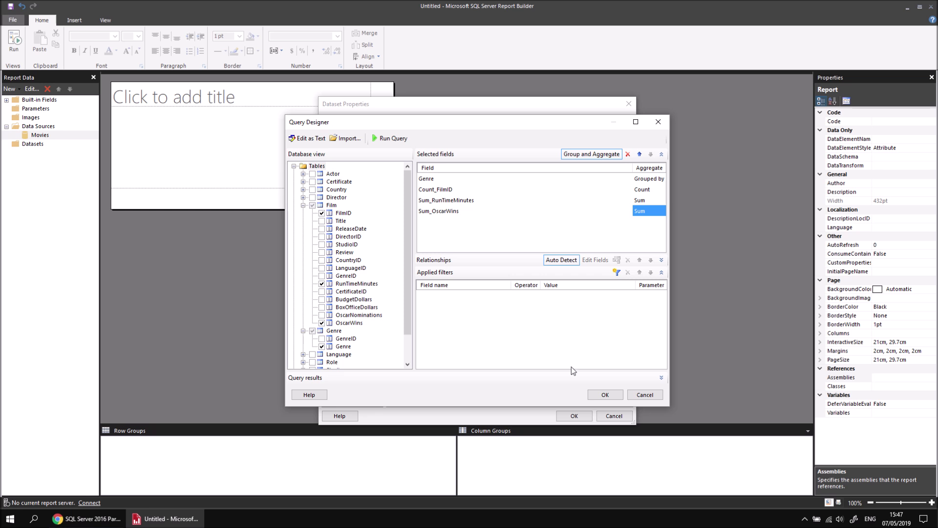
{"action": "left_click", "coordinate": [603, 394]}
{"action": "left_click", "coordinate": [578, 418]}
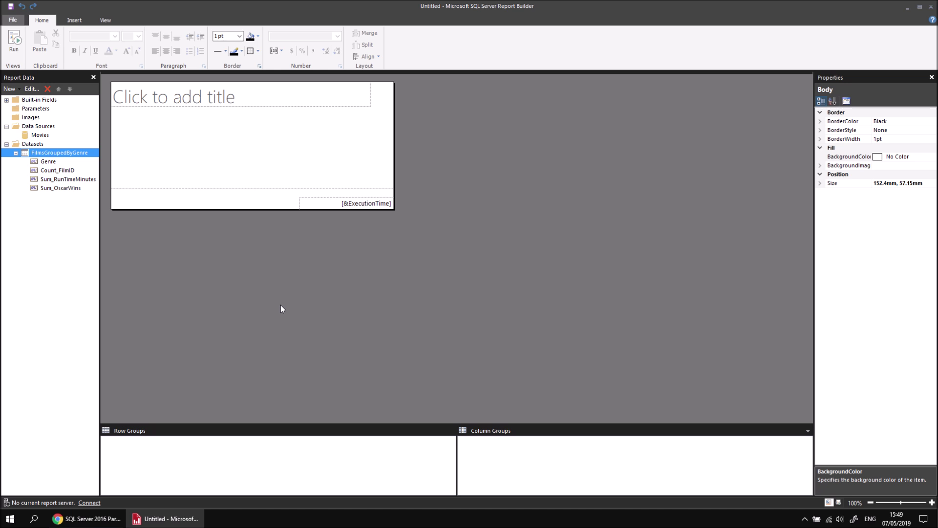
- Delete the report's title text box and insert a table in the top-left corner of the report body
{"action": "right_click", "coordinate": [267, 101]}
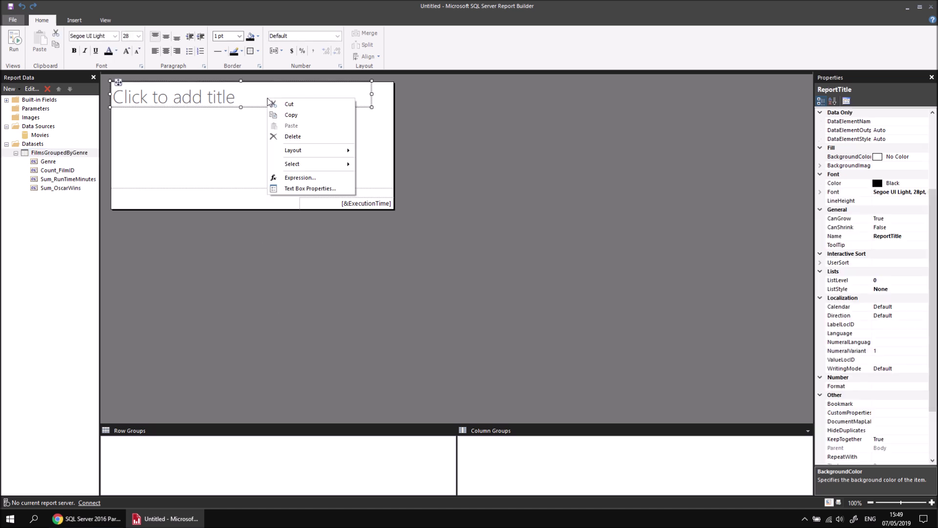
{"action": "left_click", "coordinate": [291, 137]}
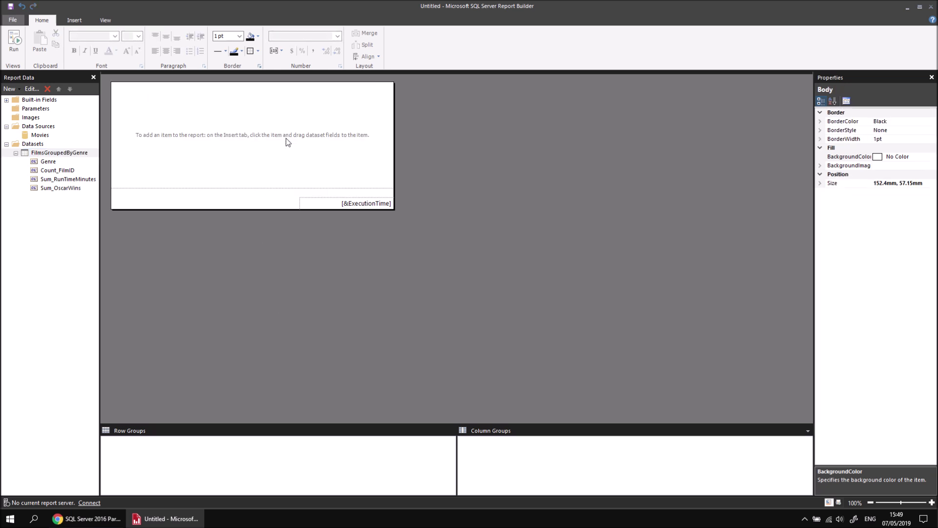
{"action": "right_click", "coordinate": [120, 90]}
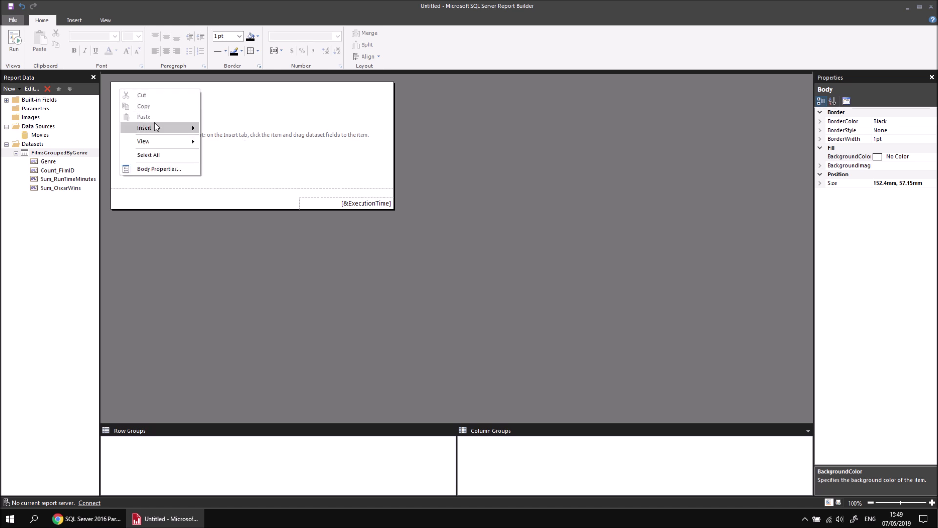
{"action": "mouse_move", "coordinate": [157, 126]}
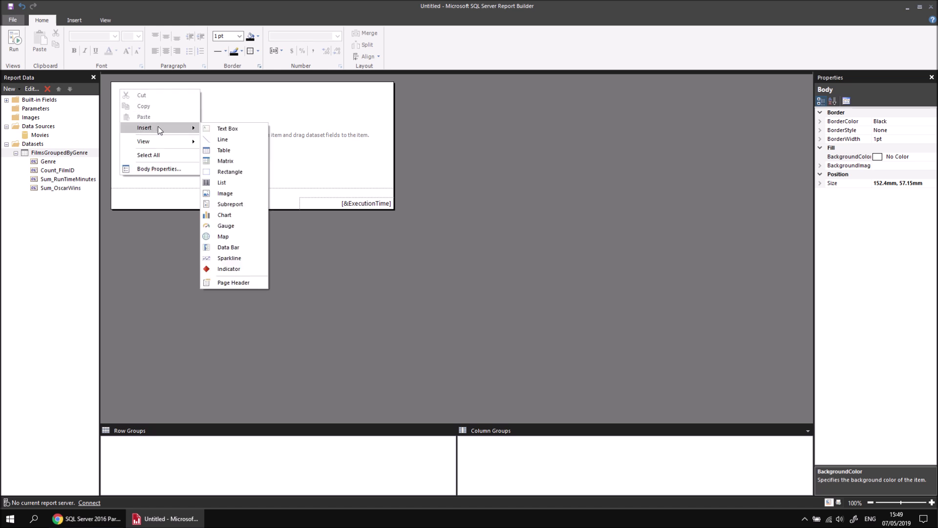
{"action": "left_click", "coordinate": [236, 150]}
{"action": "left_click_drag", "start_coordinate": [127, 90], "coordinate": [120, 85]}
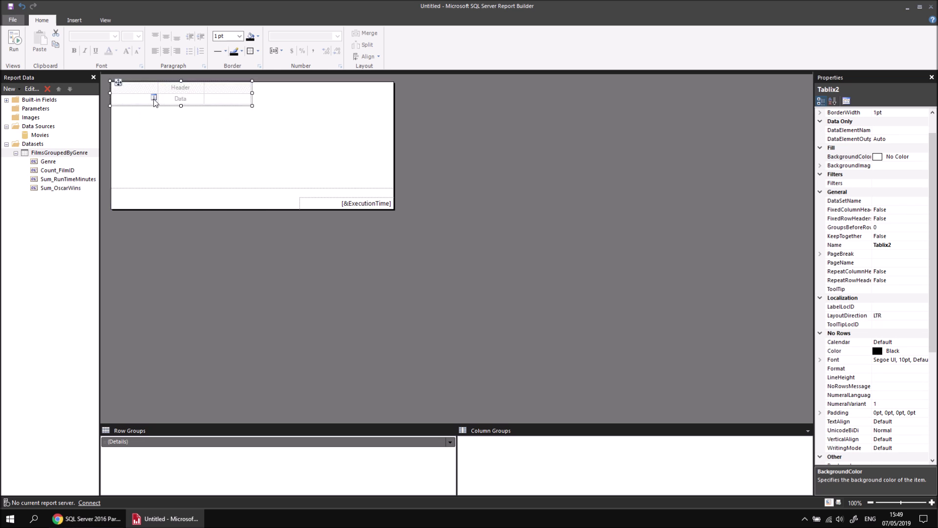
- Fill the table's data row with Genre, Count_FilmID and Sum_RunTimeMinutes, and add Sum_OscarWins as a fourth column
{"action": "left_click", "coordinate": [154, 98]}
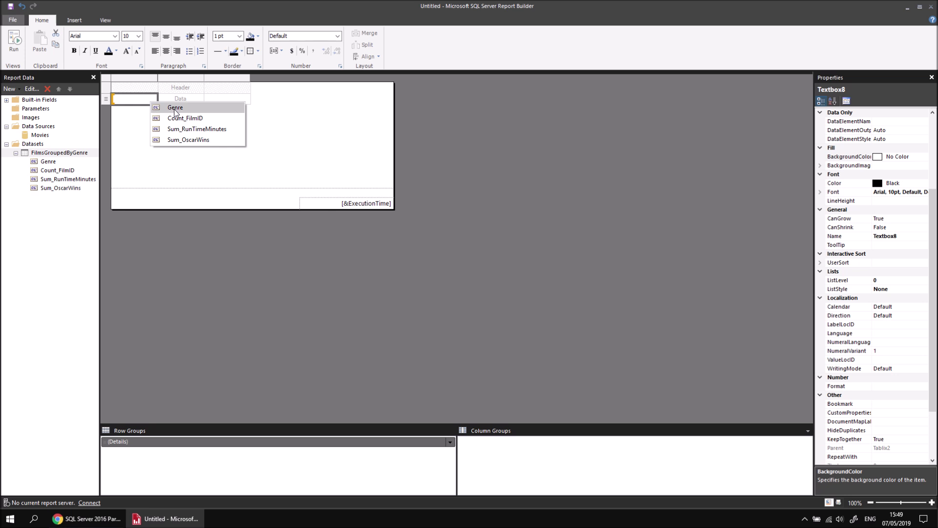
{"action": "left_click", "coordinate": [175, 107]}
{"action": "left_click", "coordinate": [200, 98]}
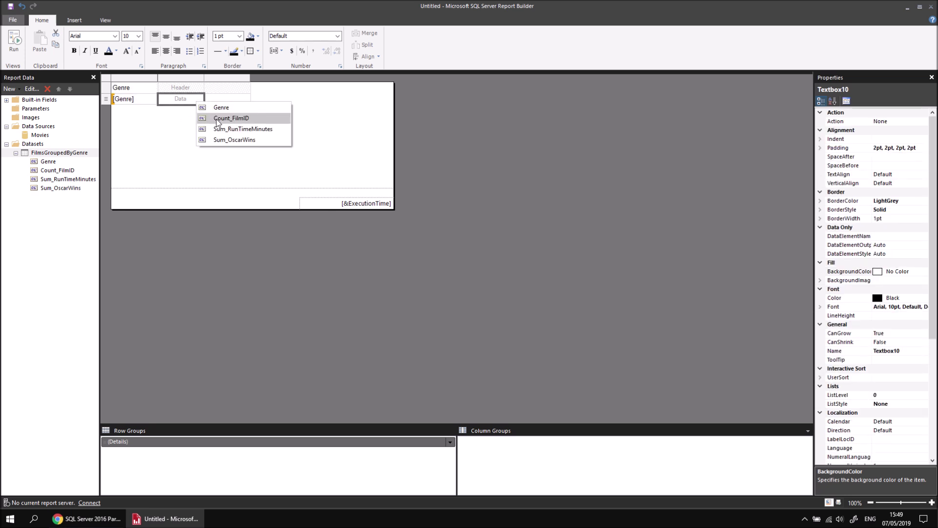
{"action": "left_click", "coordinate": [217, 118]}
{"action": "left_click", "coordinate": [248, 98]}
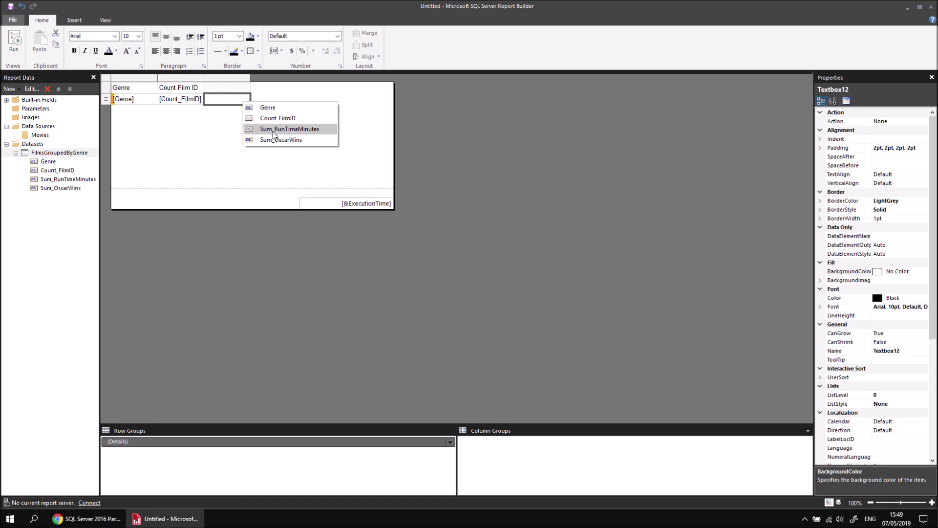
{"action": "left_click", "coordinate": [274, 129]}
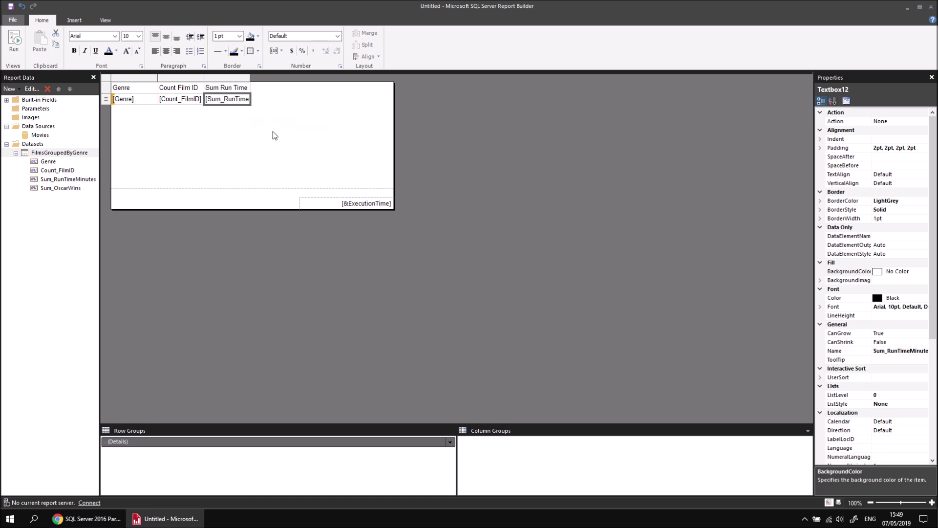
{"action": "left_click", "coordinate": [58, 191]}
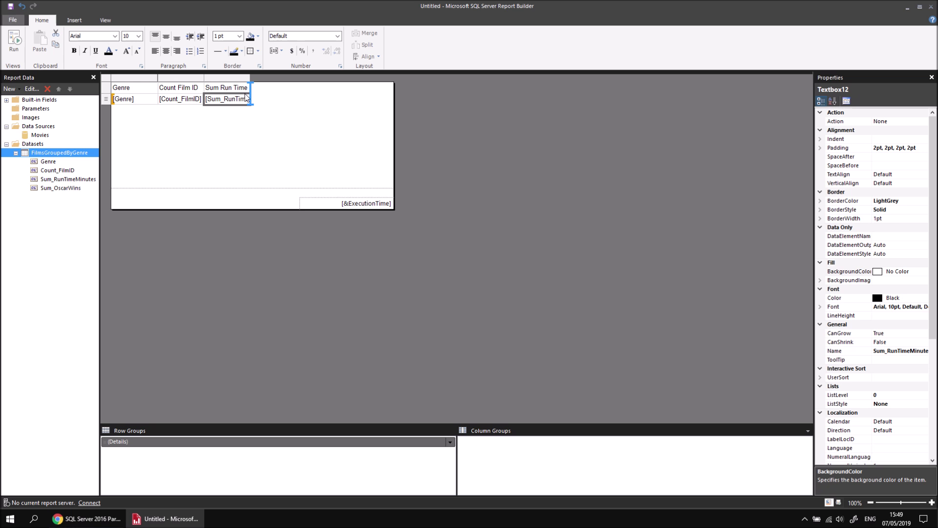
{"action": "left_click_drag", "start_coordinate": [247, 98], "coordinate": [247, 98]}
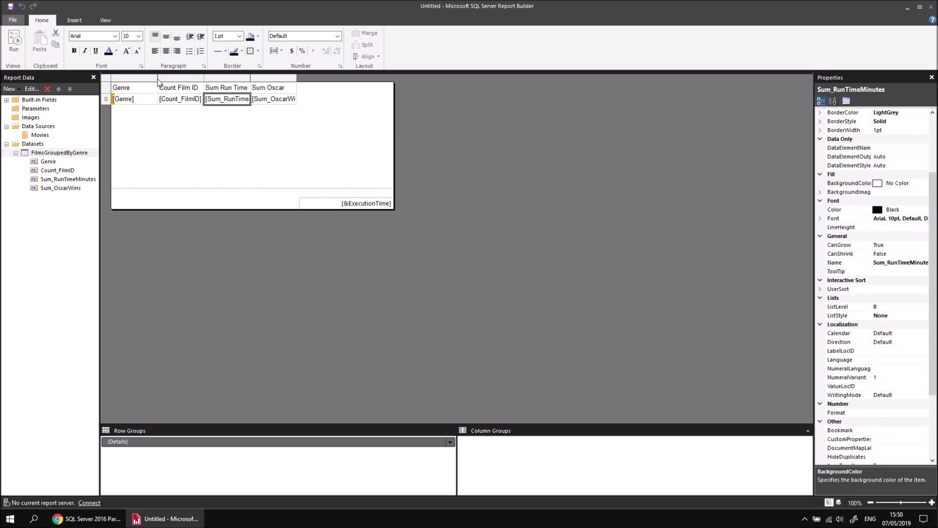
- Widen the table's Genre column, run the report to preview it, and return to the design view
{"action": "left_click_drag", "start_coordinate": [158, 83], "coordinate": [181, 83]}
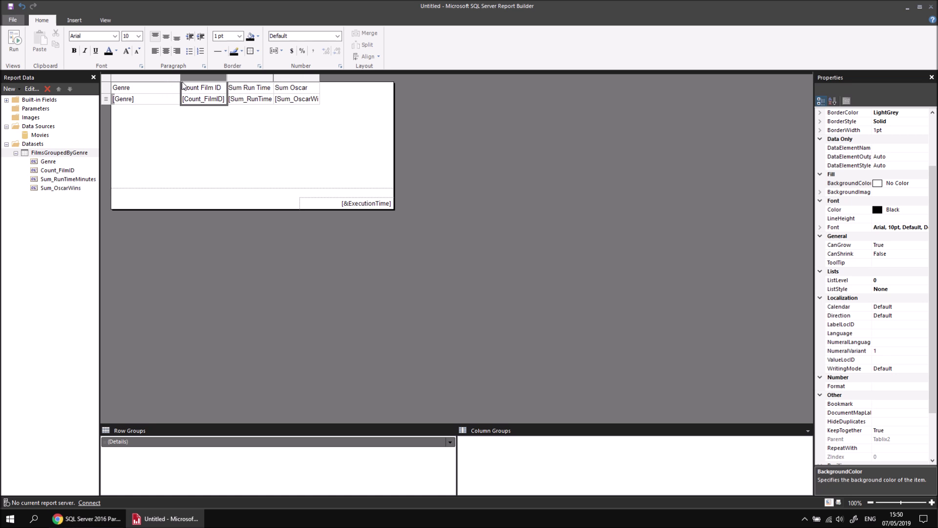
{"action": "left_click", "coordinate": [20, 54]}
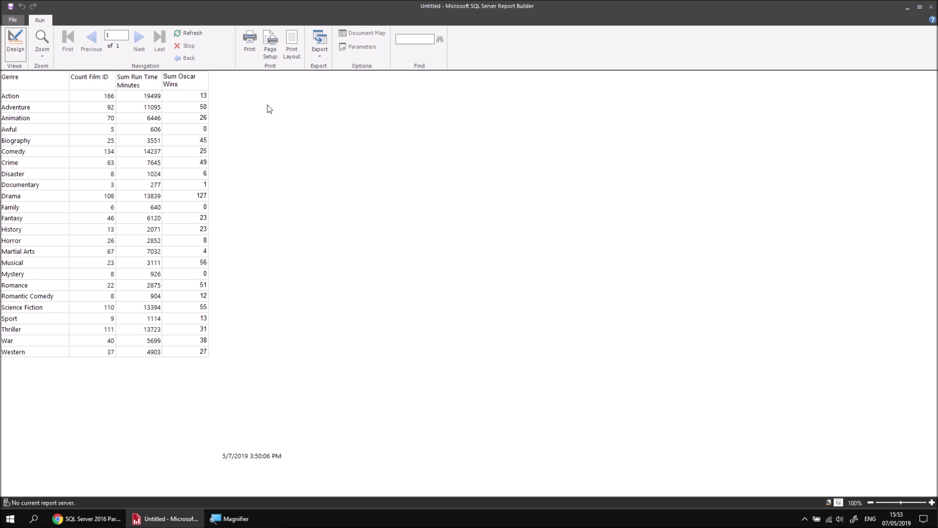
{"action": "left_click", "coordinate": [16, 48]}
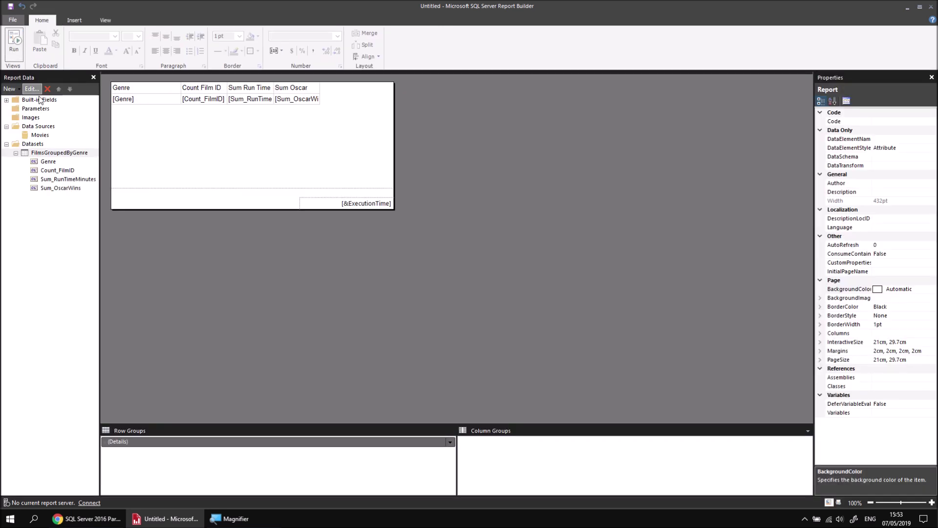
- Open the query of the FilmsGroupedByGenre dataset and switch it to text editing
{"action": "right_click", "coordinate": [68, 156]}
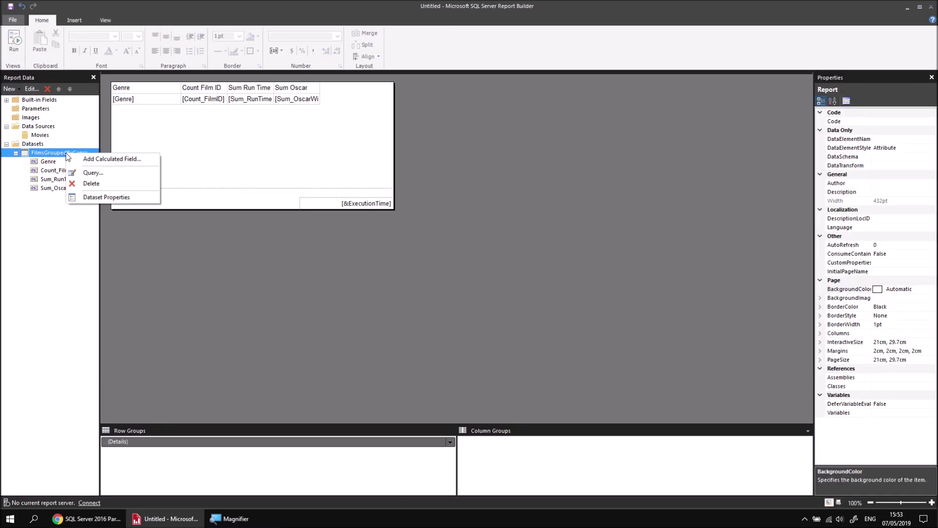
{"action": "left_click", "coordinate": [109, 174]}
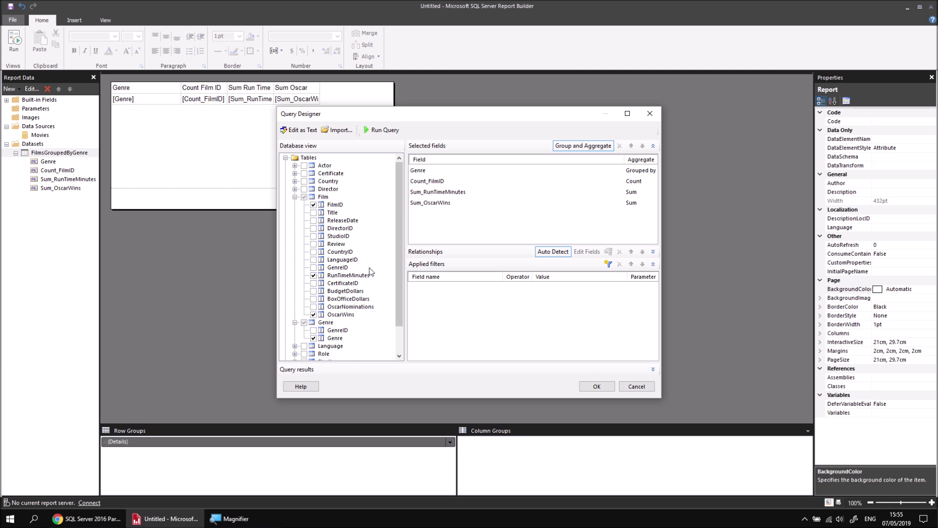
{"action": "left_click", "coordinate": [348, 276]}
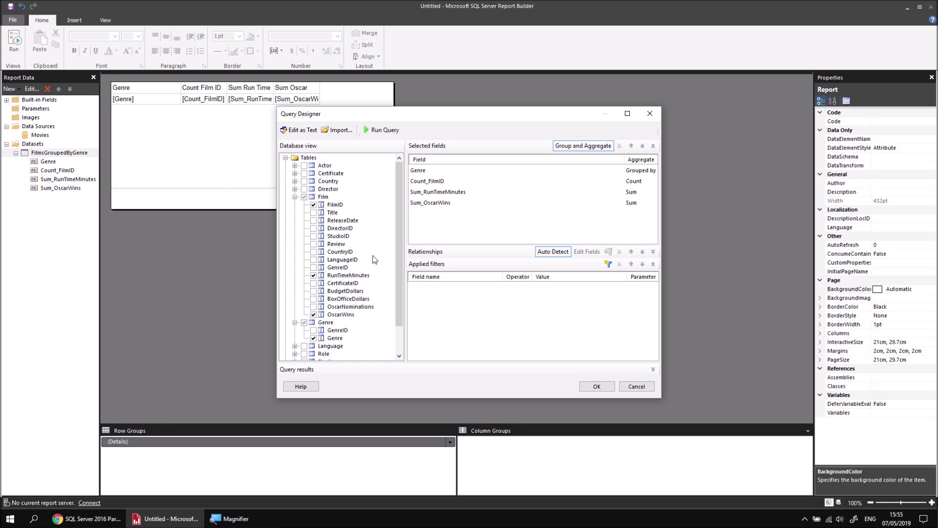
{"action": "left_click", "coordinate": [435, 215]}
{"action": "left_click", "coordinate": [301, 134]}
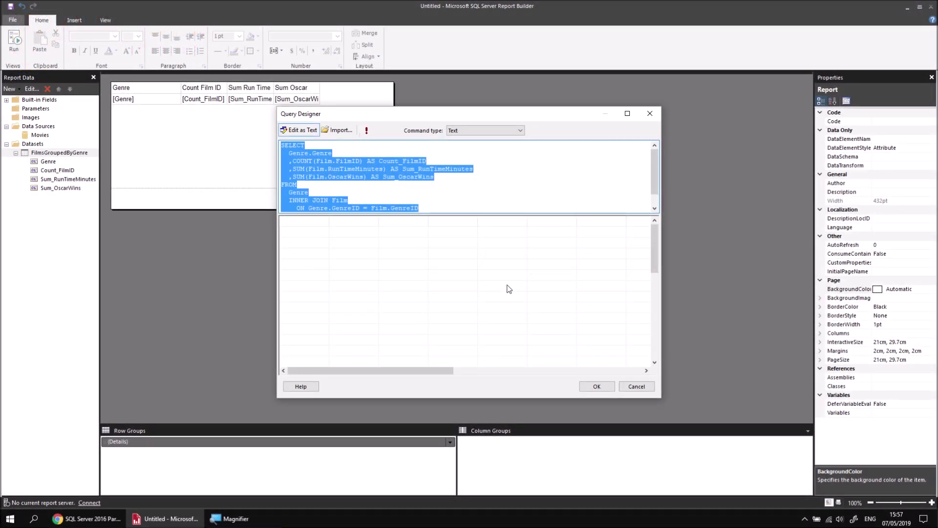
{"action": "left_click", "coordinate": [503, 193]}
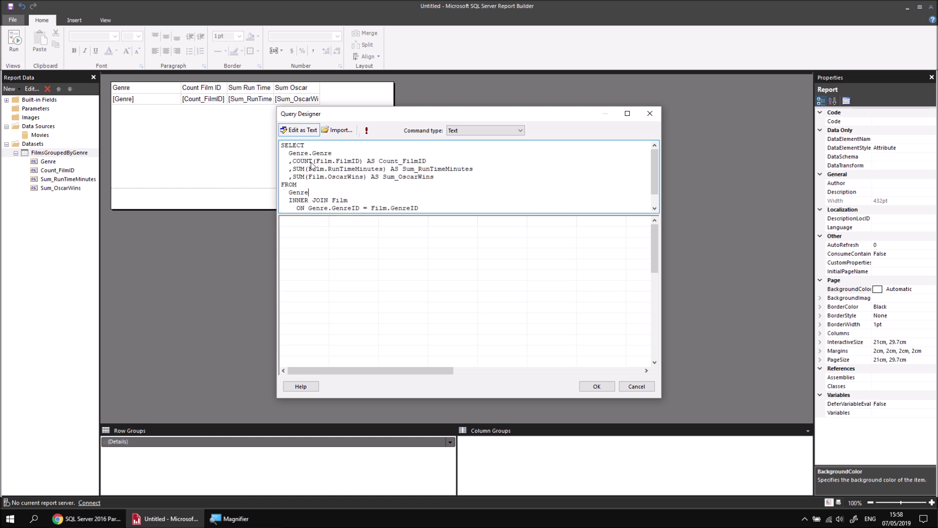
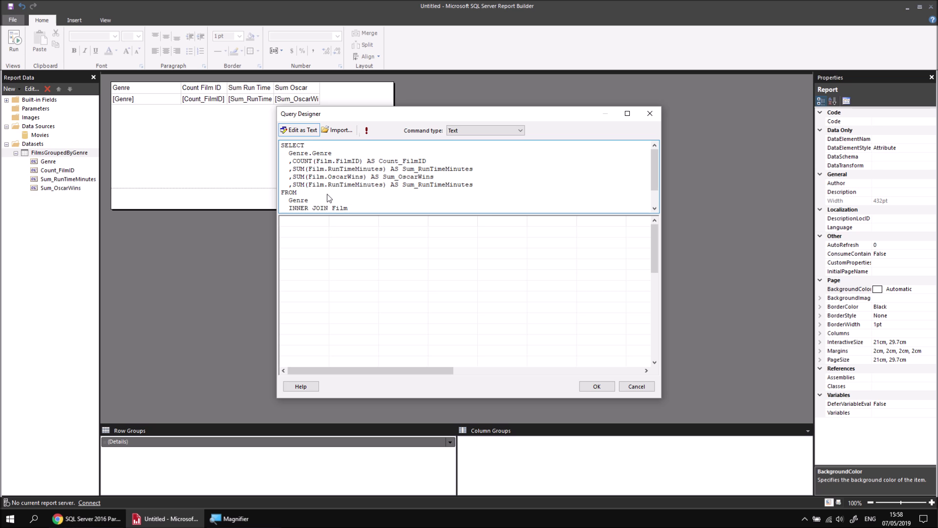
- Change the second RunTimeMinutes sum in the SELECT list to AVG(Film.RunTimeMinutes) AS Average_RunTimeMinutes
{"action": "double_click", "coordinate": [299, 185]}
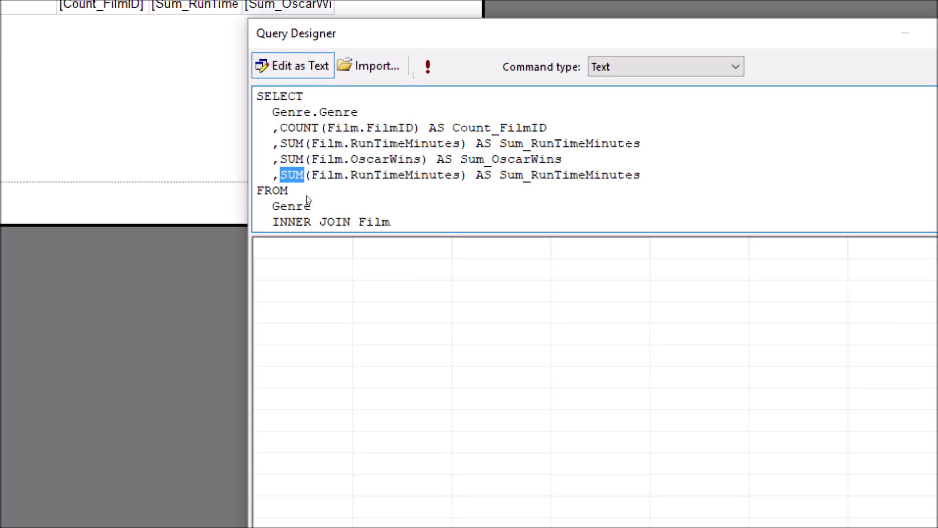
{"action": "type", "text": "AVG"}
{"action": "key", "text": "End"}
{"action": "key", "text": "ctrl+Left"}
{"action": "key", "text": "ctrl+Left"}
{"action": "key", "text": "BackSpace"}
{"action": "key", "text": "BackSpace"}
{"action": "key", "text": "BackSpace"}
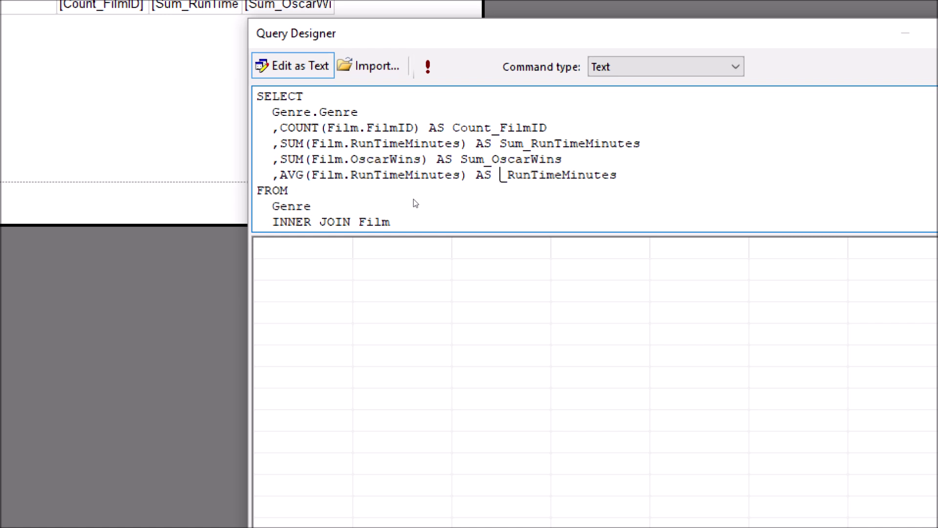
{"action": "type", "text": "Average"}
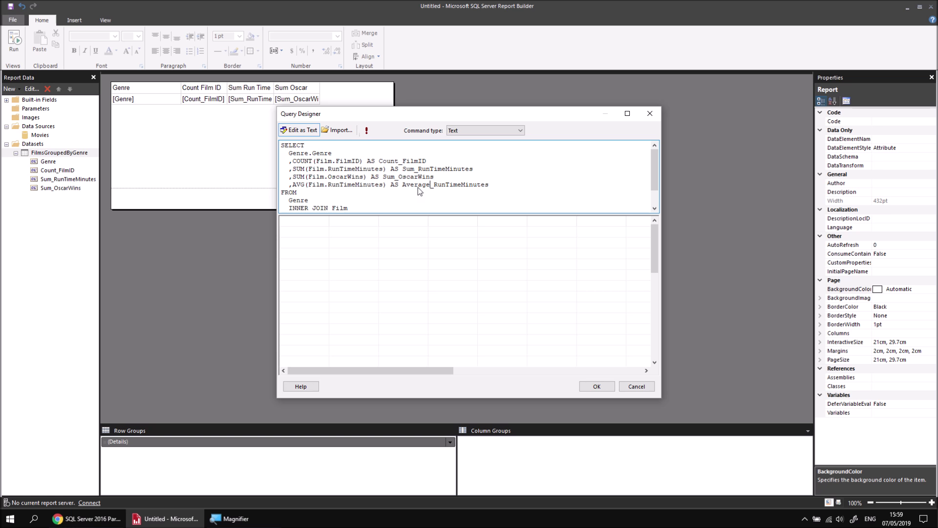
- Copy the SUM(Film.OscarWins) line onto a new line below the Average_RunTimeMinutes line
{"action": "left_click_drag", "start_coordinate": [282, 177], "coordinate": [434, 184]}
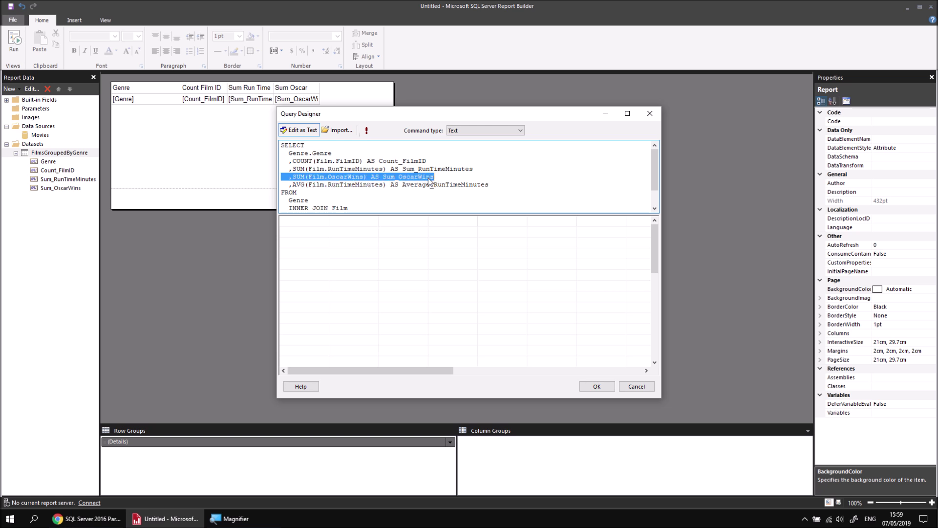
{"action": "right_click", "coordinate": [434, 184]}
{"action": "left_click", "coordinate": [452, 208]}
{"action": "left_click", "coordinate": [490, 188]}
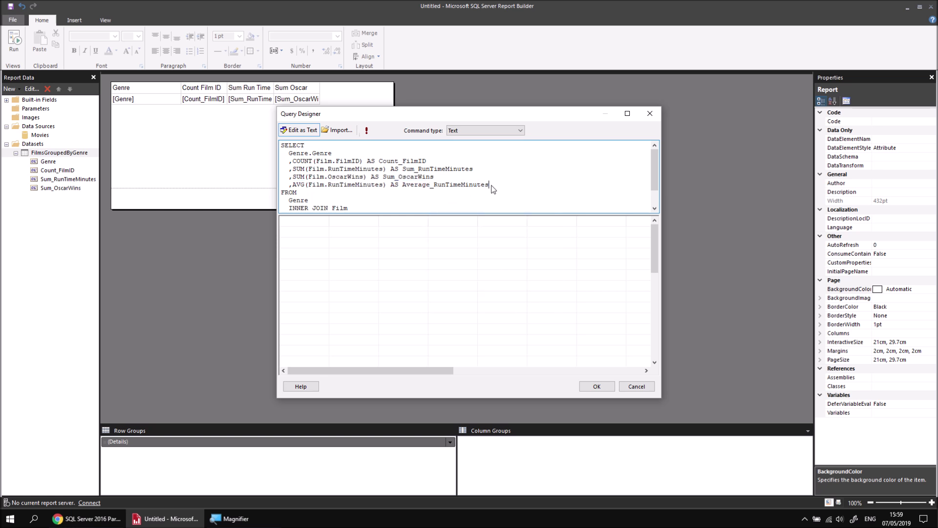
{"action": "key", "text": "Return"}
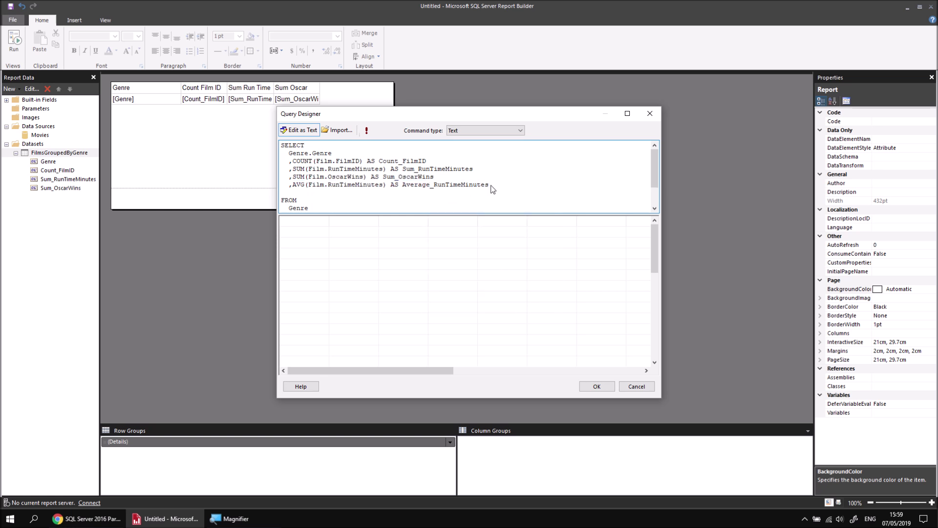
{"action": "key", "text": "ctrl+v"}
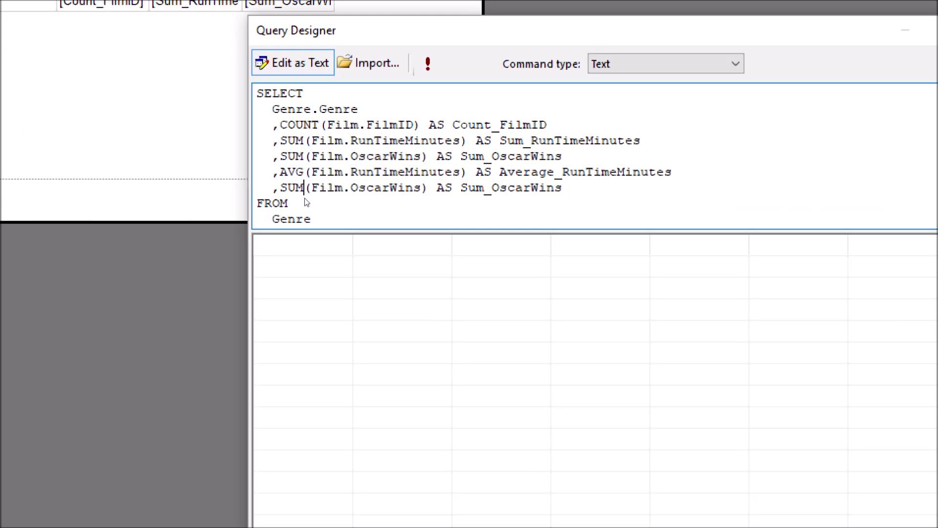
- Change the copied line to AVG(Film.OscarWins) AS Average_OscarWins, and run and save the query
{"action": "key", "text": "BackSpace"}
{"action": "key", "text": "BackSpace"}
{"action": "key", "text": "BackSpace"}
{"action": "type", "text": "AVG"}
{"action": "key", "text": "ctrl+Right"}
{"action": "key", "text": "ctrl+Right"}
{"action": "key", "text": "Right"}
{"action": "key", "text": "Right"}
{"action": "key", "text": "Right"}
{"action": "key", "text": "BackSpace"}
{"action": "key", "text": "BackSpace"}
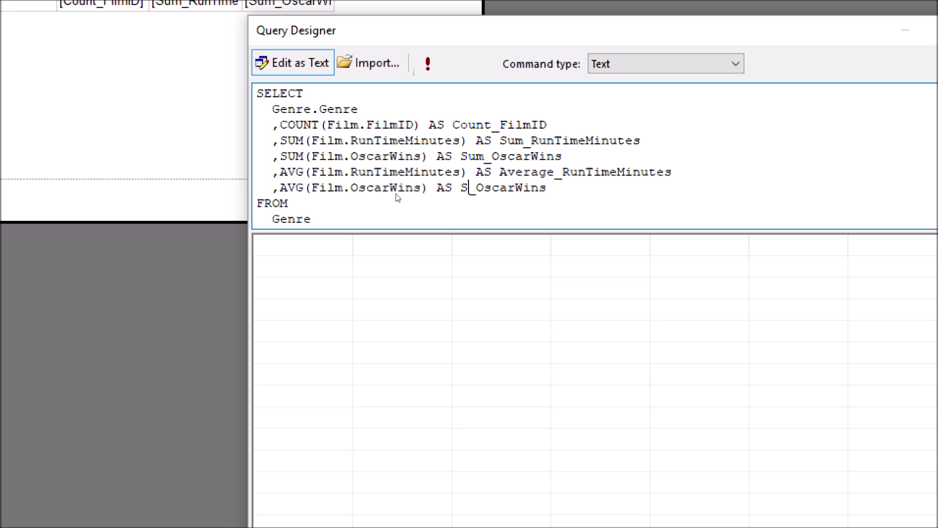
{"action": "key", "text": "BackSpace"}
{"action": "type", "text": "Average"}
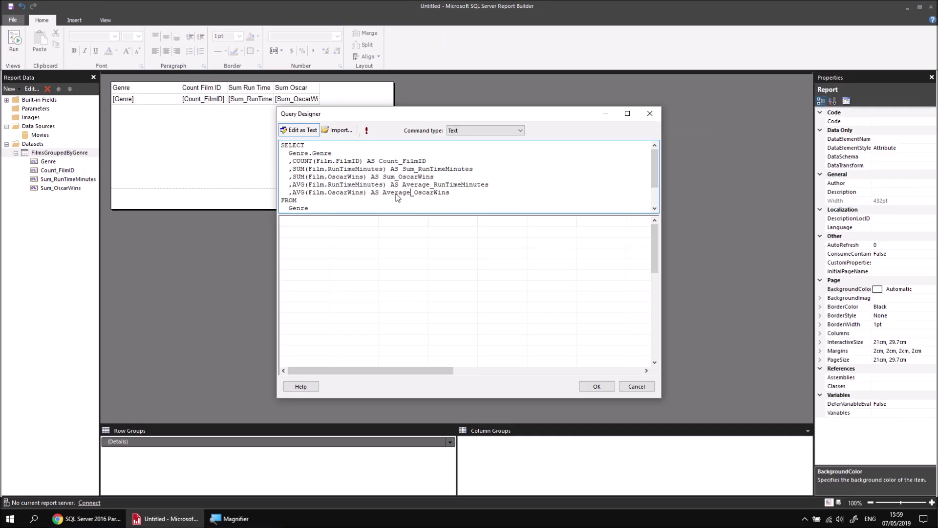
{"action": "left_click", "coordinate": [366, 131]}
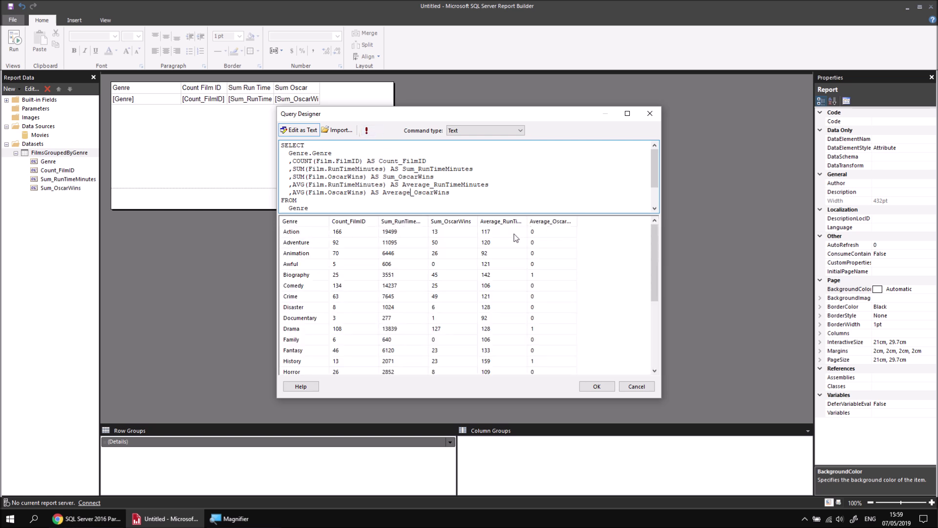
{"action": "left_click", "coordinate": [596, 386]}
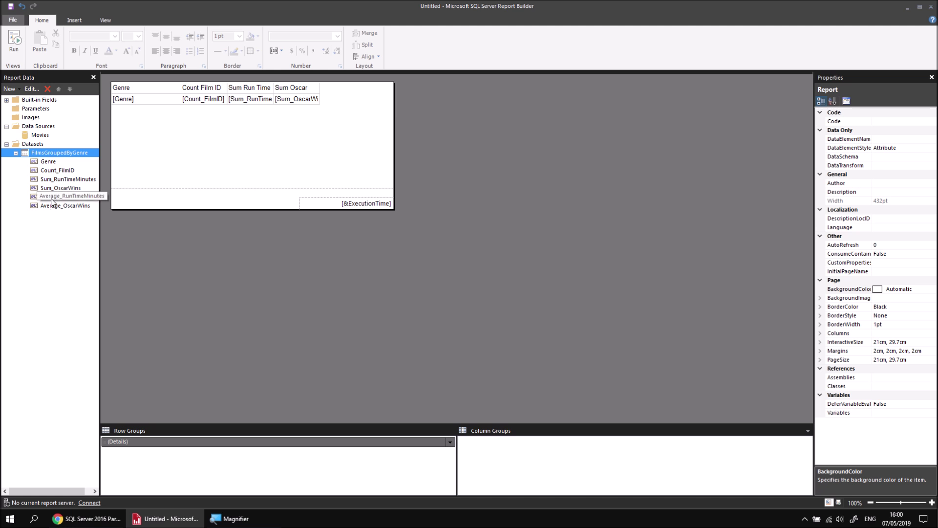
- Append Average_RunTimeMinutes and Average_OscarWins as the table's last two columns and run the report
{"action": "left_click_drag", "start_coordinate": [52, 200], "coordinate": [314, 100]}
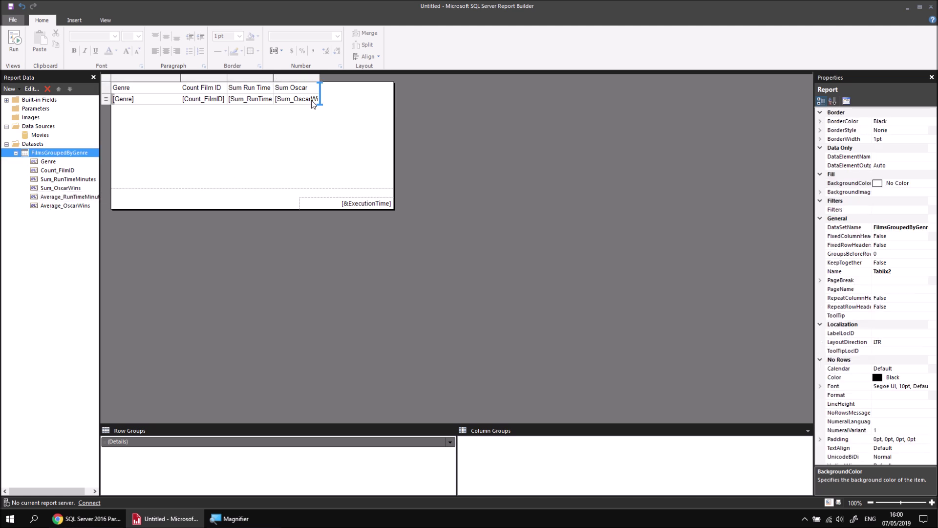
{"action": "left_click", "coordinate": [314, 100]}
{"action": "left_click_drag", "start_coordinate": [65, 205], "coordinate": [360, 101]}
{"action": "left_click", "coordinate": [14, 41]}
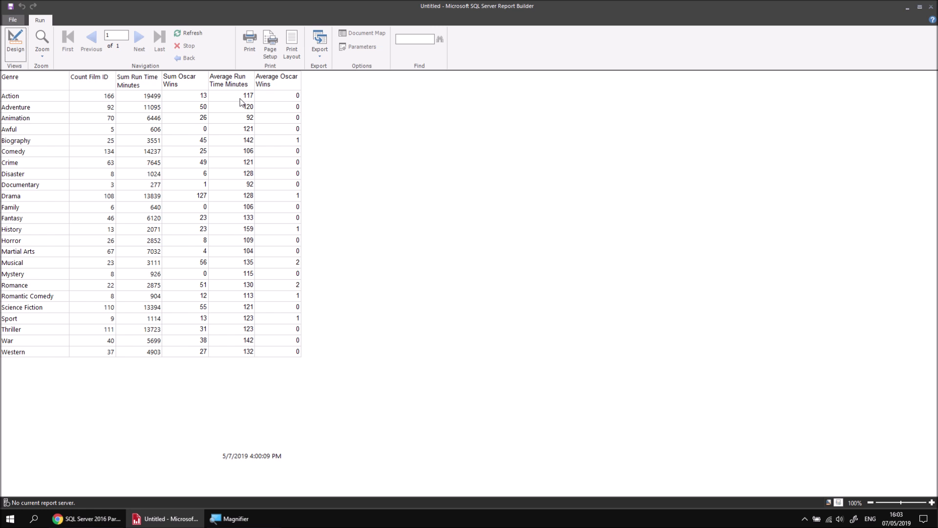
- Switch to Chrome to view the SQL Server 2016 Part 8 and Part 5 video pages, and return to Report Builder
{"action": "left_click", "coordinate": [87, 518]}
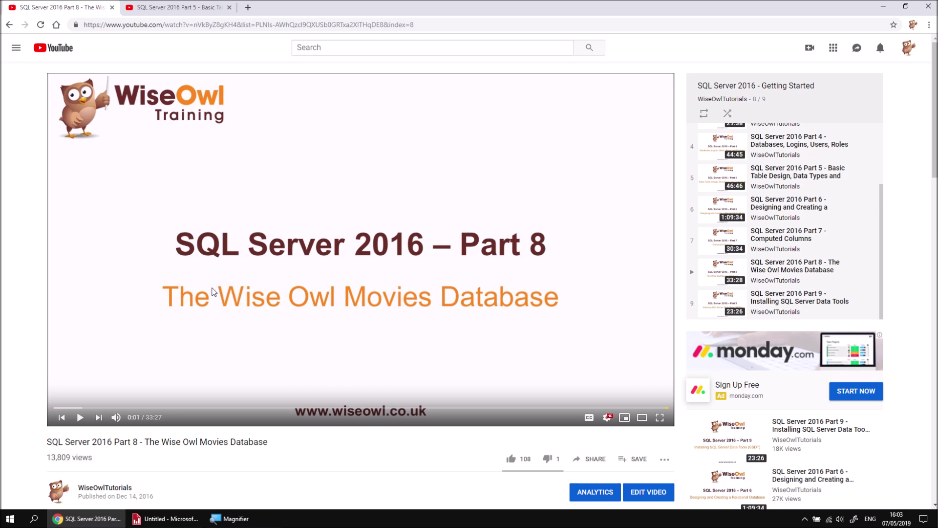
{"action": "left_click", "coordinate": [181, 9]}
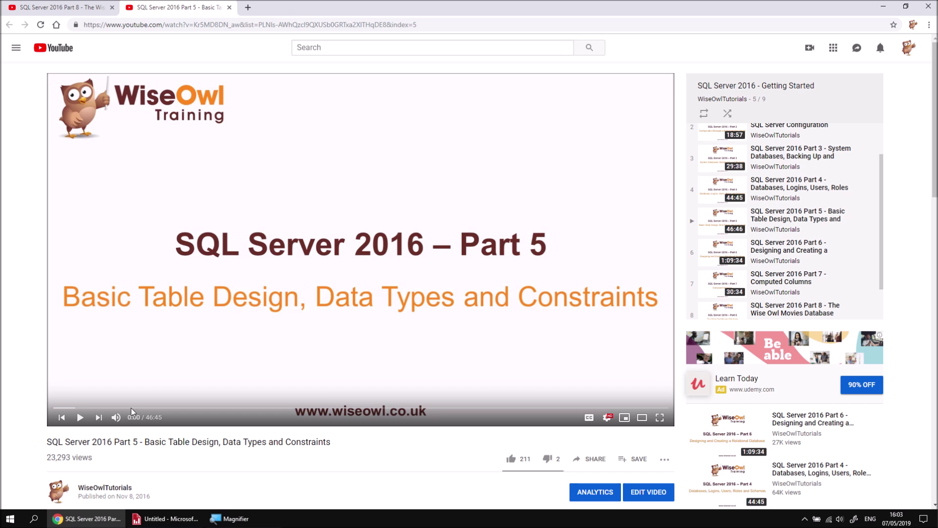
{"action": "left_click", "coordinate": [164, 519]}
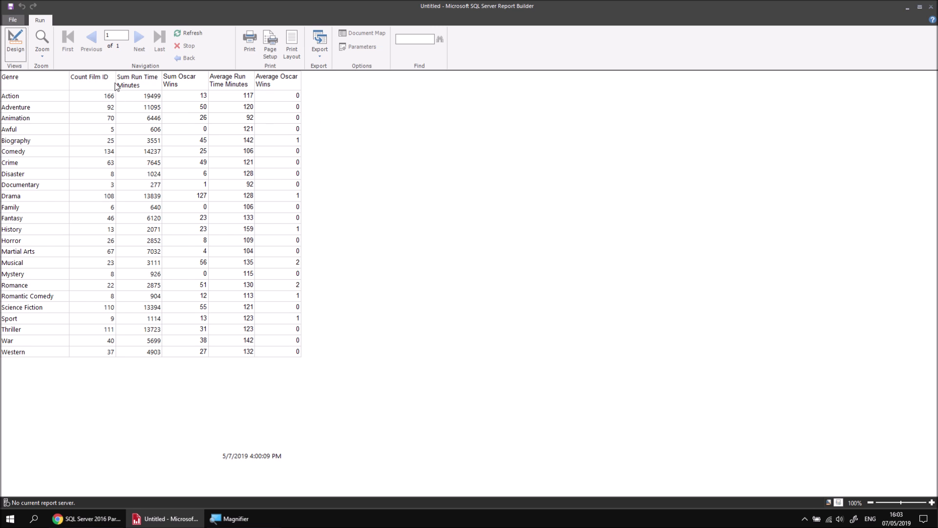
- Return to the report design, open the FilmsGroupedByGenre dataset's query, and decline switching it to the visual designer
{"action": "left_click", "coordinate": [15, 44]}
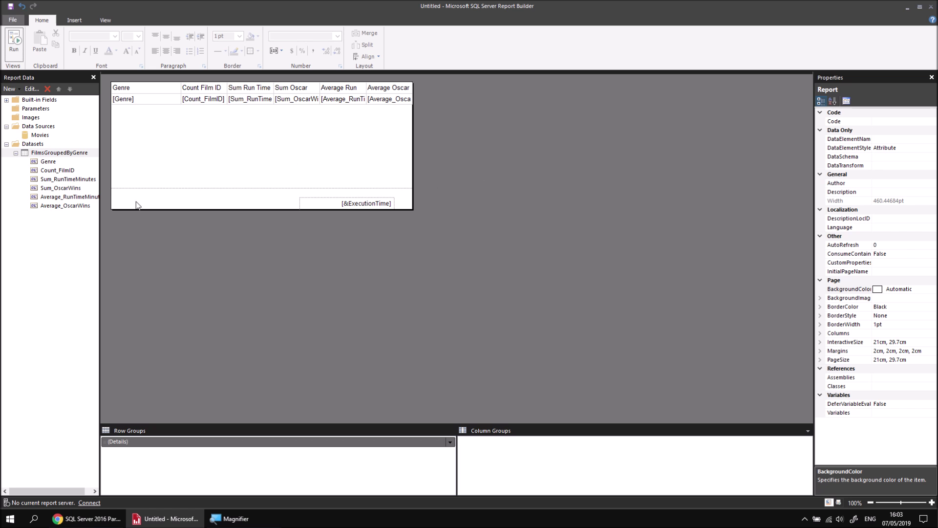
{"action": "right_click", "coordinate": [72, 154]}
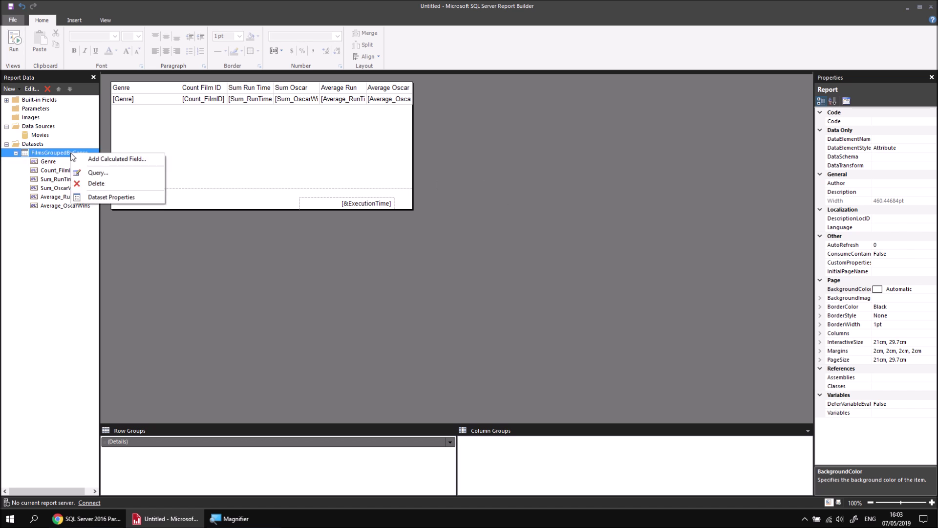
{"action": "left_click", "coordinate": [118, 174]}
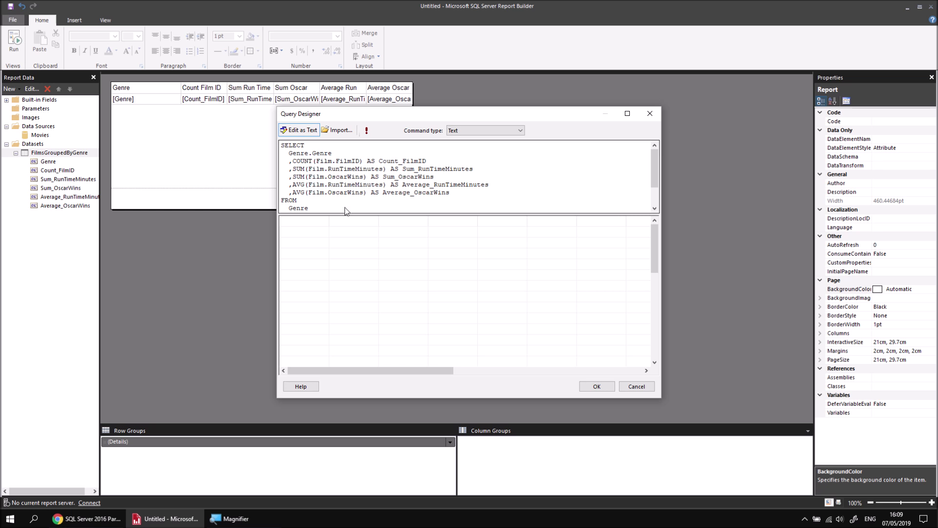
{"action": "left_click", "coordinate": [297, 130]}
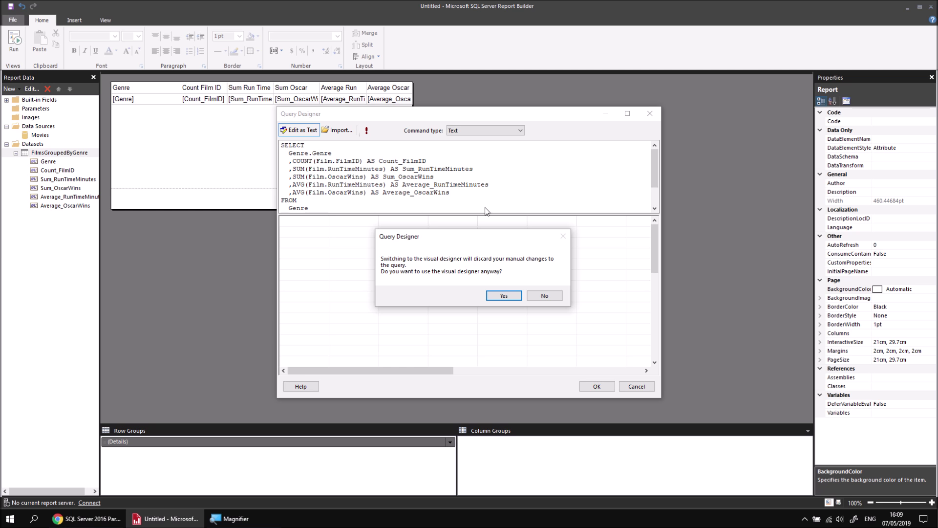
{"action": "left_click", "coordinate": [545, 296]}
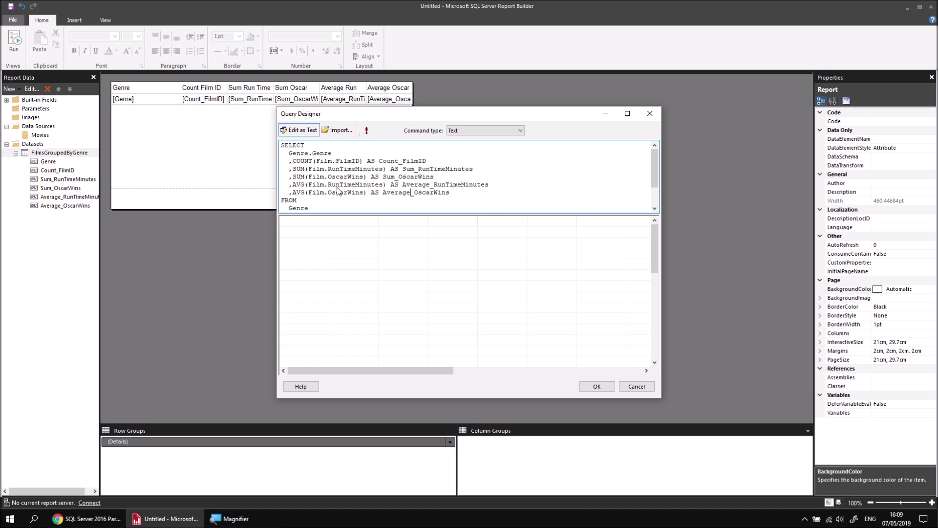
- Change the run time average in the query to AVG(CAST(Film.RunTimeMinutes AS FLOAT)), keeping its Average_RunTimeMinutes alias
{"action": "left_click", "coordinate": [308, 186]}
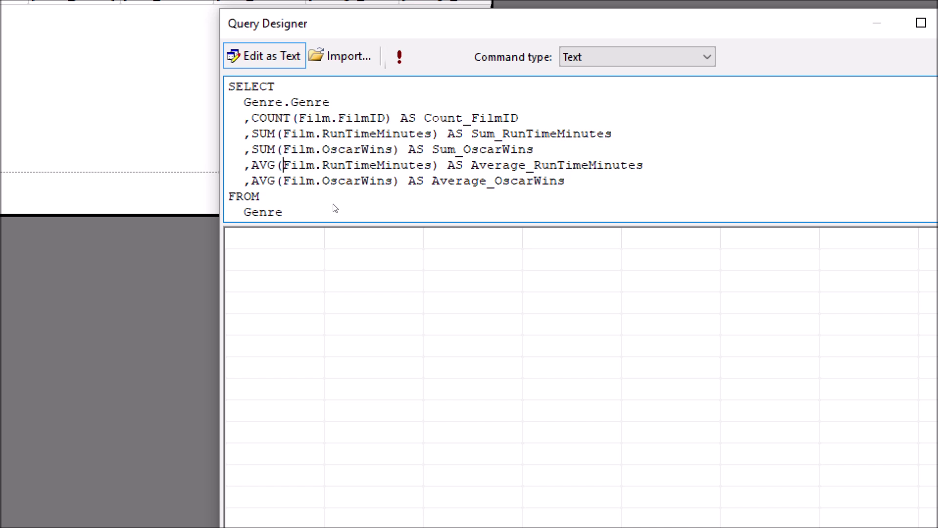
{"action": "type", "text": "CAST"}
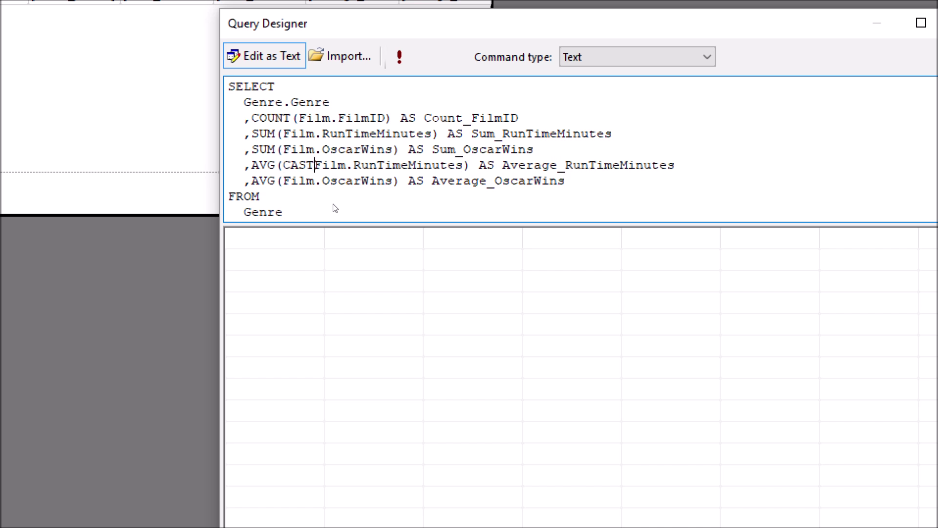
{"action": "type", "text": "("}
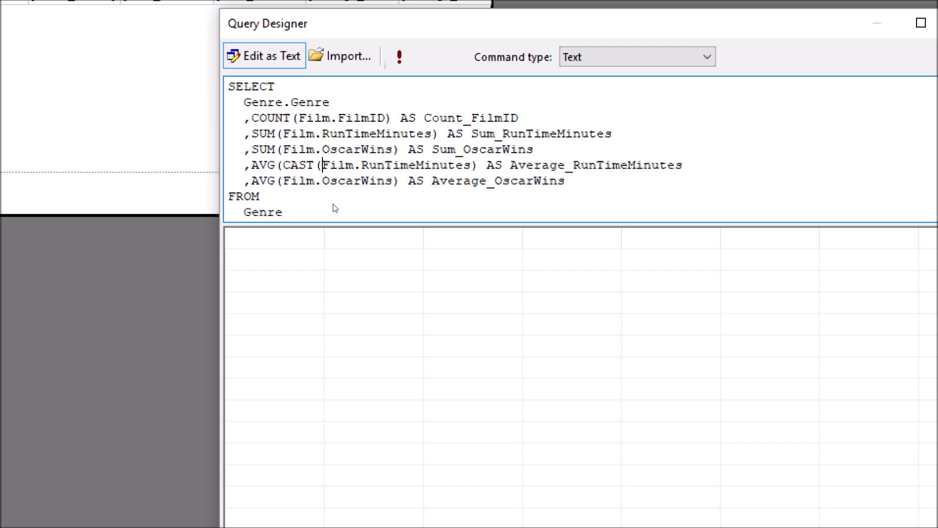
{"action": "key", "text": "Right"}
{"action": "key", "text": "Right"}
{"action": "key", "text": "Right"}
{"action": "key", "text": "Right"}
{"action": "key", "text": "Right"}
{"action": "key", "text": "Right"}
{"action": "key", "text": "Right"}
{"action": "key", "text": "Right"}
{"action": "key", "text": "Right"}
{"action": "key", "text": "Right"}
{"action": "key", "text": "Right"}
{"action": "key", "text": "Right"}
{"action": "key", "text": "Right"}
{"action": "key", "text": "Right"}
{"action": "key", "text": "Right"}
{"action": "key", "text": "Right"}
{"action": "key", "text": "Right"}
{"action": "type", "text": "AS"}
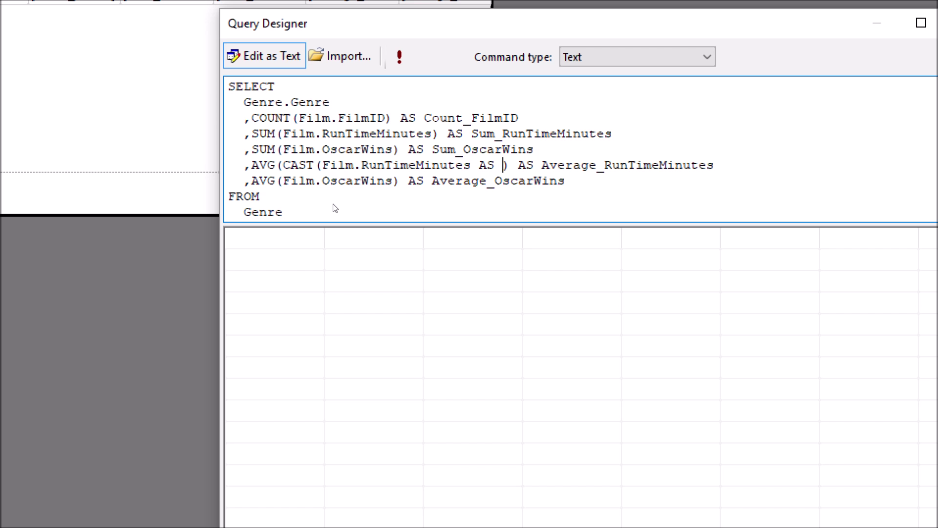
{"action": "type", "text": "FLOAT"}
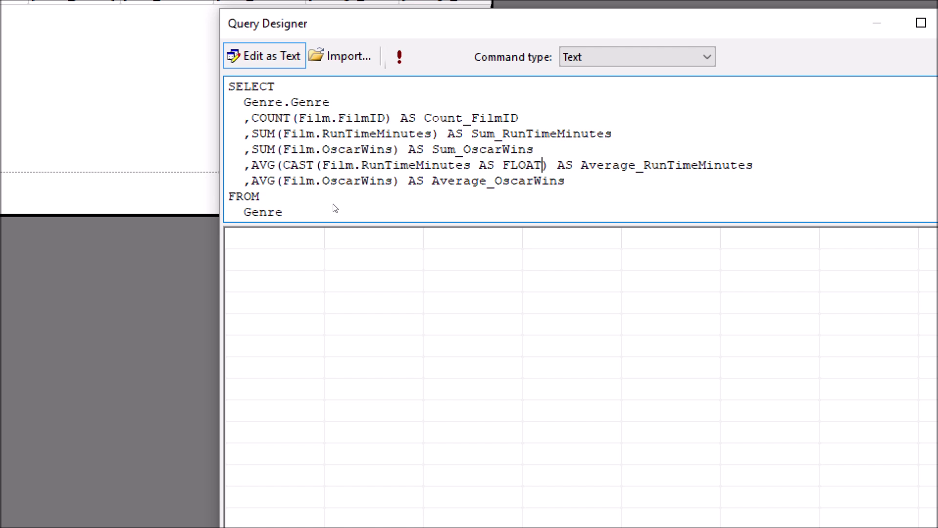
{"action": "type", "text": ")"}
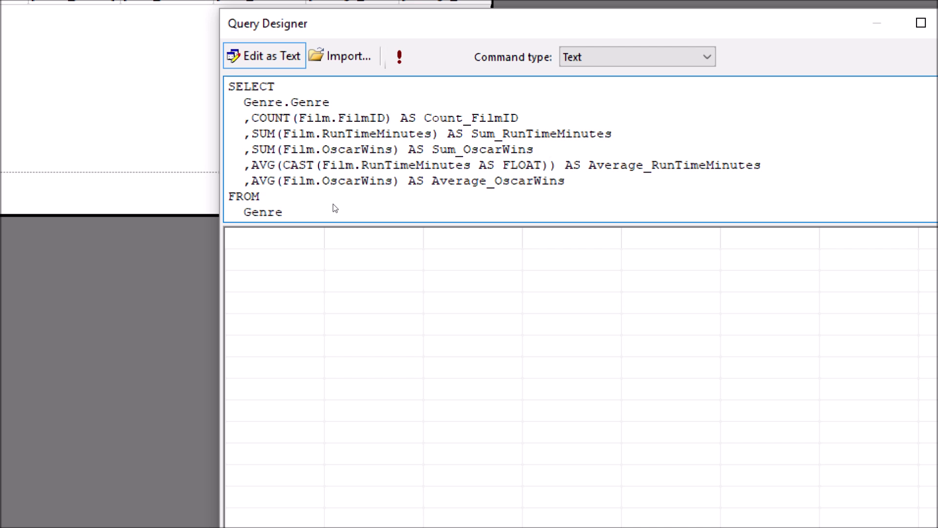
- Change the Oscar wins average to AVG(CAST(Film.OscarWins AS FLOAT)), save the query and run the report
{"action": "key", "text": "Down"}
{"action": "key", "text": "ctrl+Left"}
{"action": "key", "text": "ctrl+Left"}
{"action": "key", "text": "ctrl+Left"}
{"action": "key", "text": "Right"}
{"action": "type", "text": "CAST"}
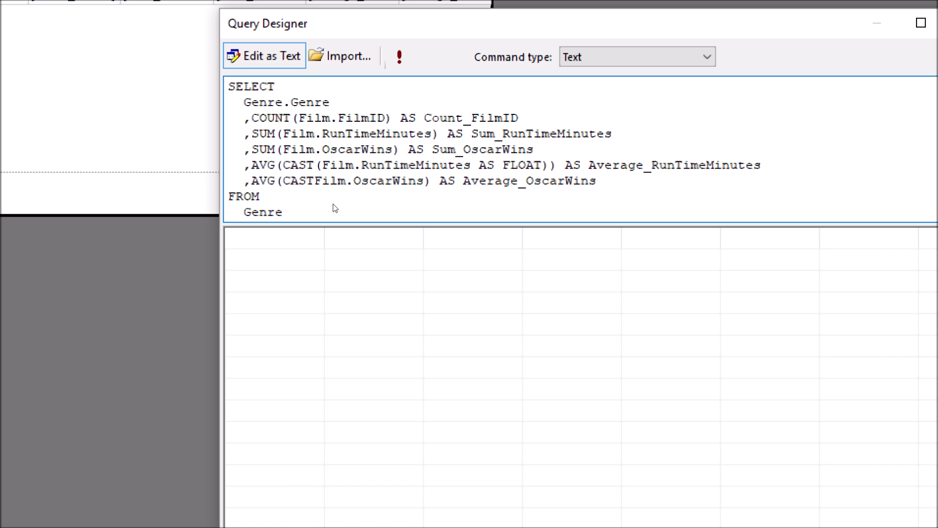
{"action": "type", "text": "("}
{"action": "key", "text": "Right"}
{"action": "key", "text": "Right"}
{"action": "key", "text": "Right"}
{"action": "key", "text": "Right"}
{"action": "key", "text": "Right"}
{"action": "key", "text": "Right"}
{"action": "key", "text": "Right"}
{"action": "key", "text": "Right"}
{"action": "key", "text": "Right"}
{"action": "key", "text": "Right"}
{"action": "key", "text": "Right"}
{"action": "key", "text": "Right"}
{"action": "key", "text": "Right"}
{"action": "key", "text": "Right"}
{"action": "type", "text": "AS FLOAT"}
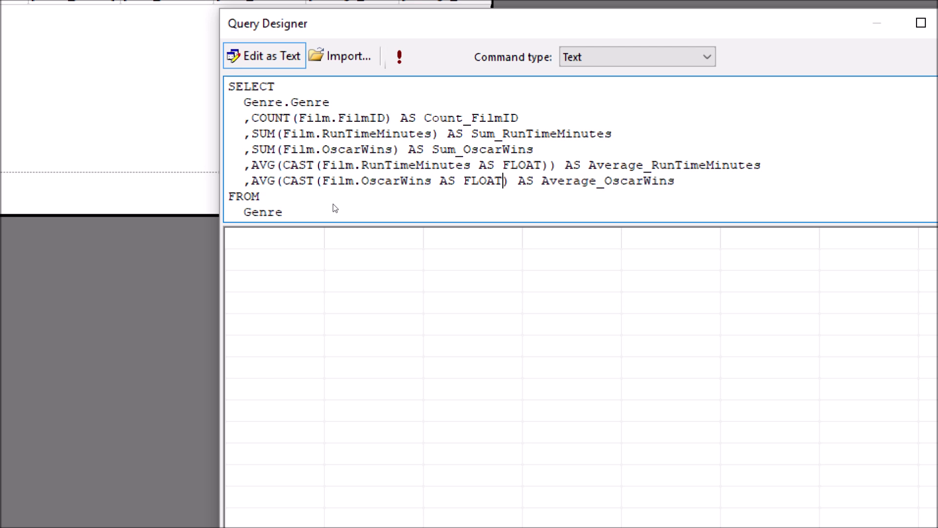
{"action": "type", "text": ")"}
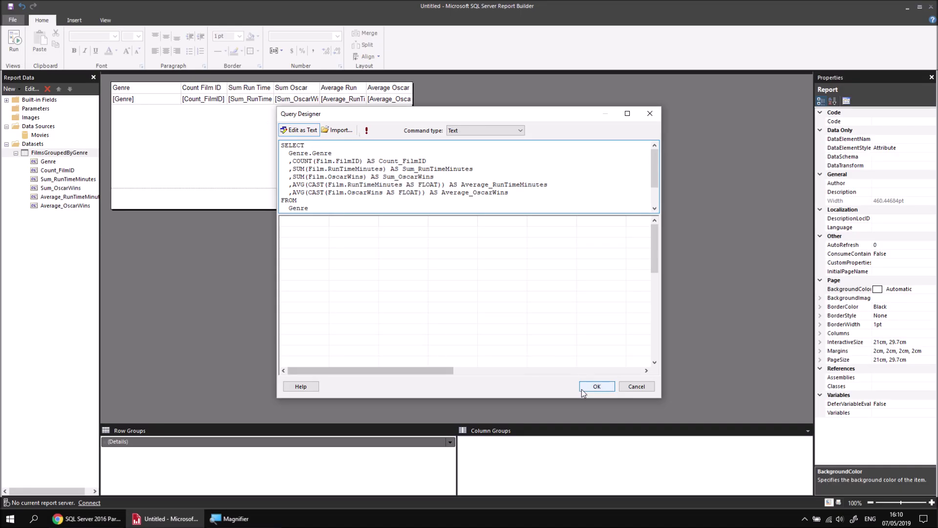
{"action": "left_click", "coordinate": [593, 386]}
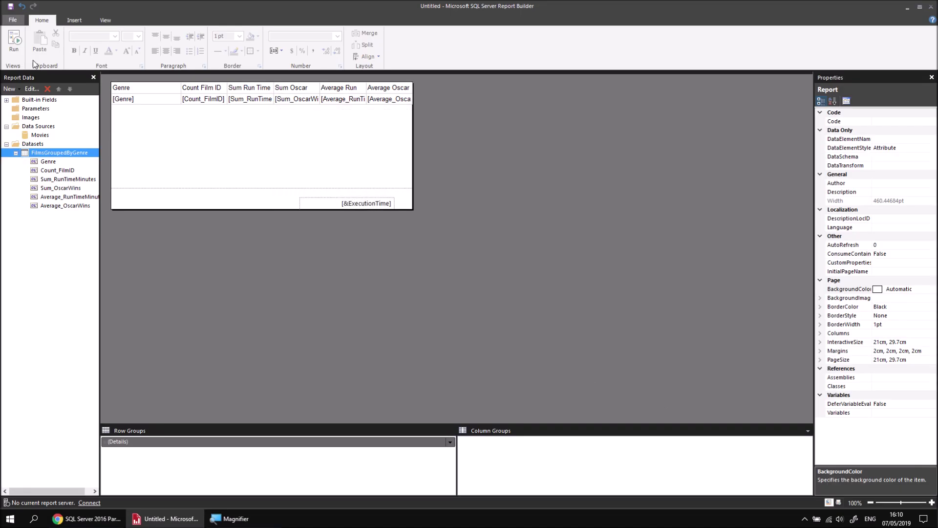
{"action": "left_click", "coordinate": [13, 40]}
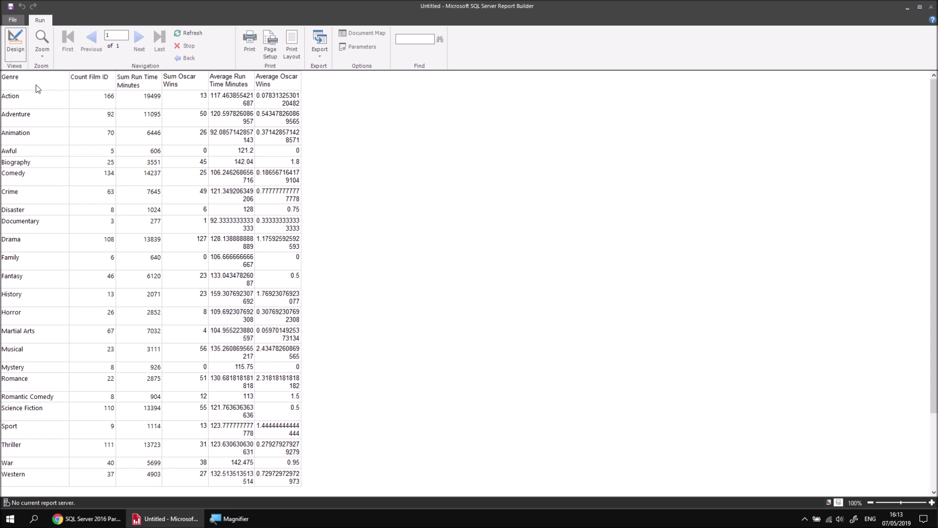
- Back in the report design, set the number format of both average detail cells to 0.00
{"action": "left_click", "coordinate": [19, 53]}
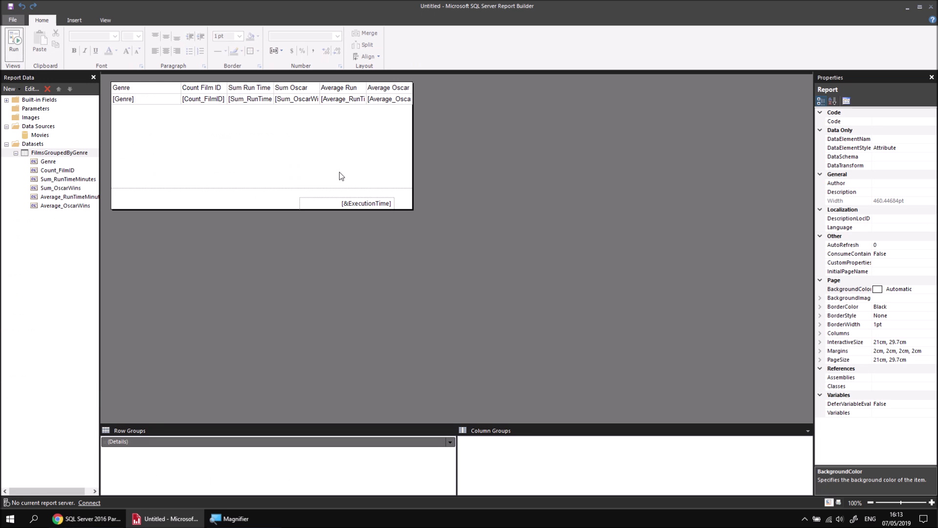
{"action": "left_click", "coordinate": [342, 101]}
{"action": "left_click", "coordinate": [348, 102]}
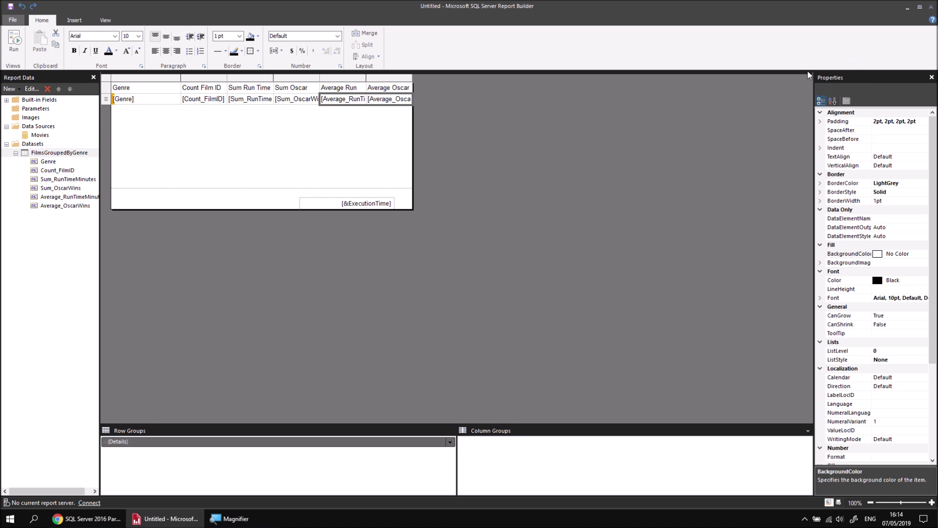
{"action": "left_click", "coordinate": [109, 20]}
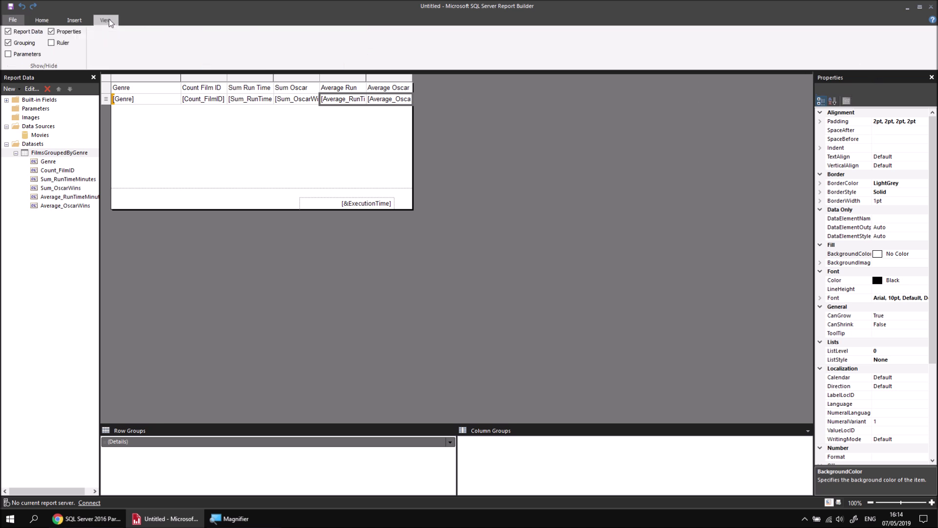
{"action": "left_click", "coordinate": [44, 19]}
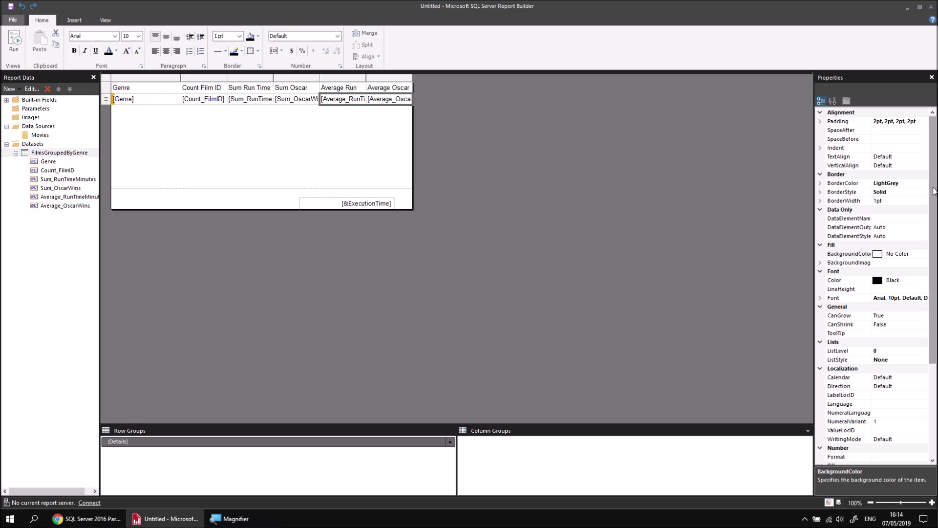
{"action": "left_click_drag", "start_coordinate": [935, 191], "coordinate": [933, 292]}
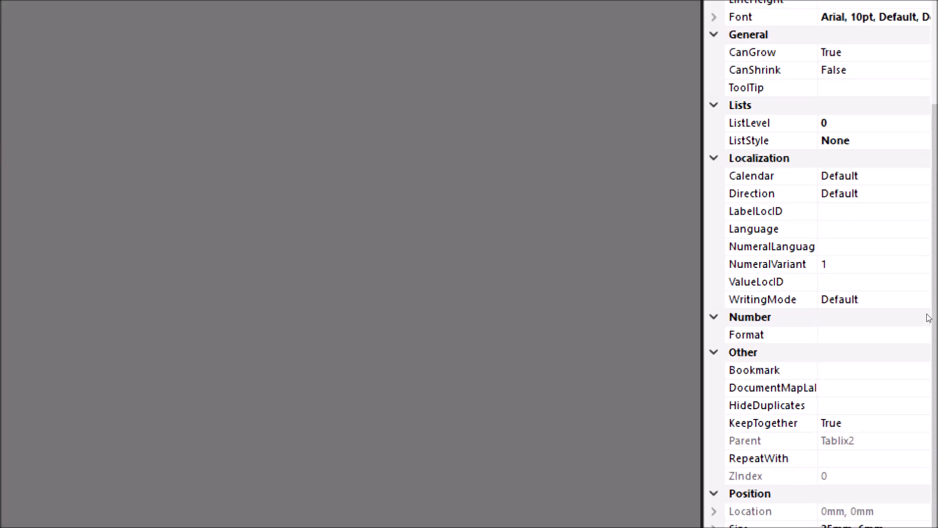
{"action": "left_click", "coordinate": [922, 330]}
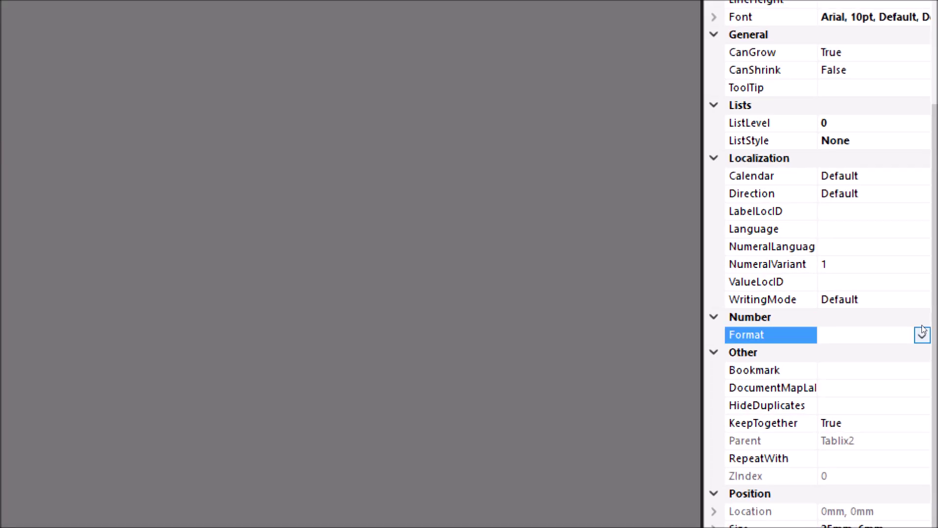
{"action": "type", "text": "0.00"}
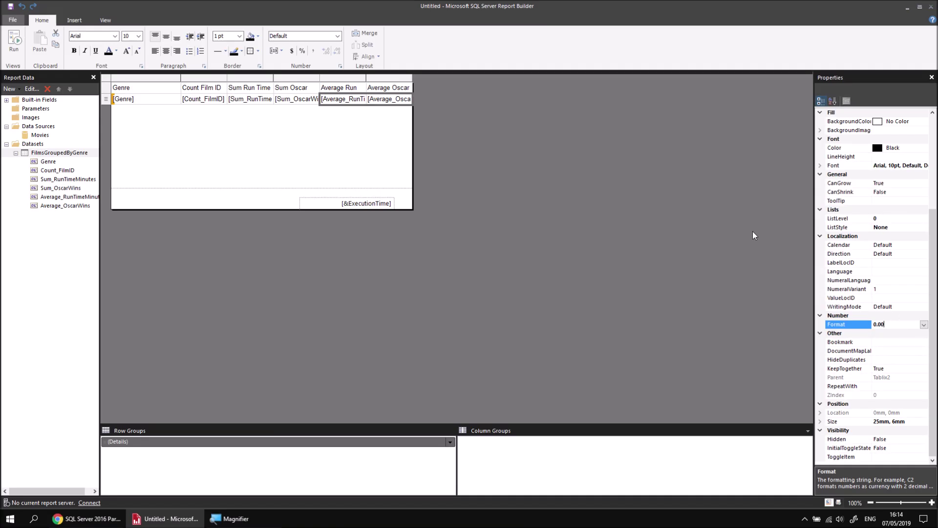
{"action": "left_click", "coordinate": [347, 127]}
- Examine the Average_RunTimeMinutes text box's number formatting options, close them without changes, and run the report
{"action": "left_click", "coordinate": [342, 99]}
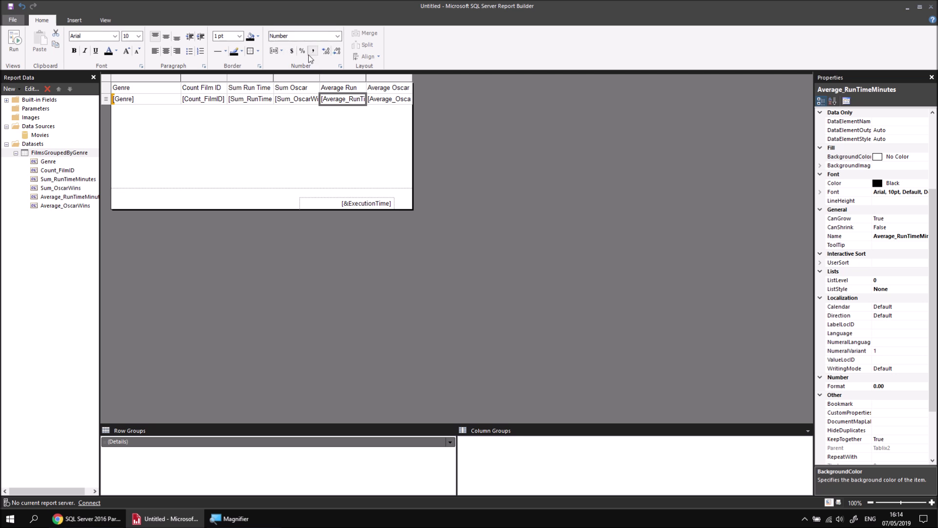
{"action": "right_click", "coordinate": [333, 103]}
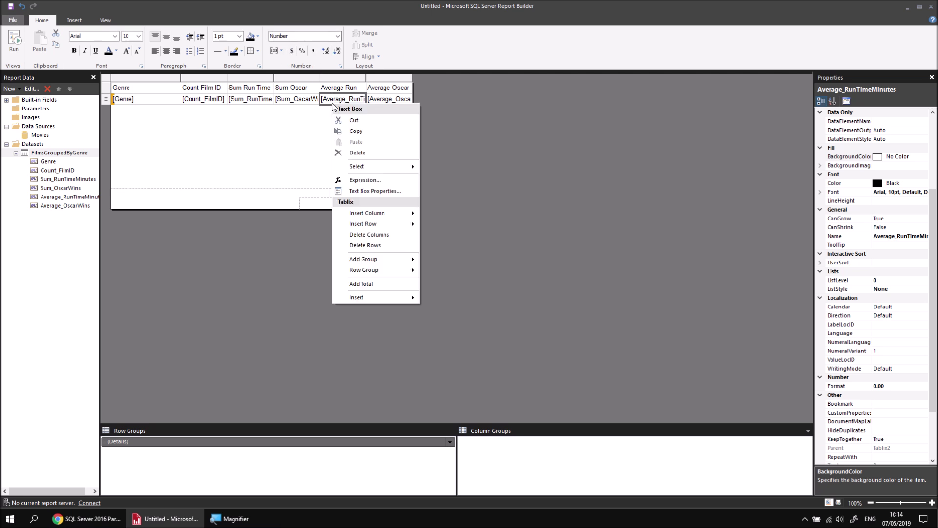
{"action": "left_click", "coordinate": [362, 192]}
{"action": "left_click", "coordinate": [347, 162]}
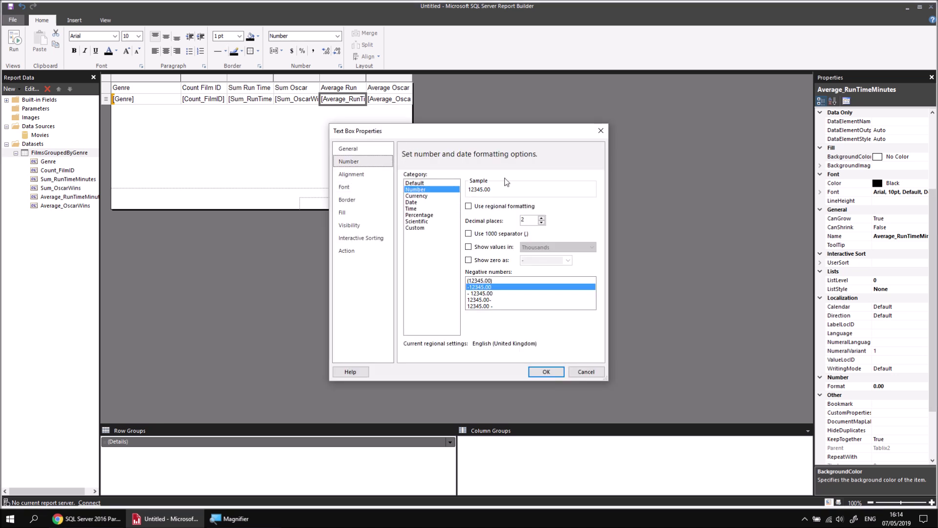
{"action": "left_click", "coordinate": [585, 372]}
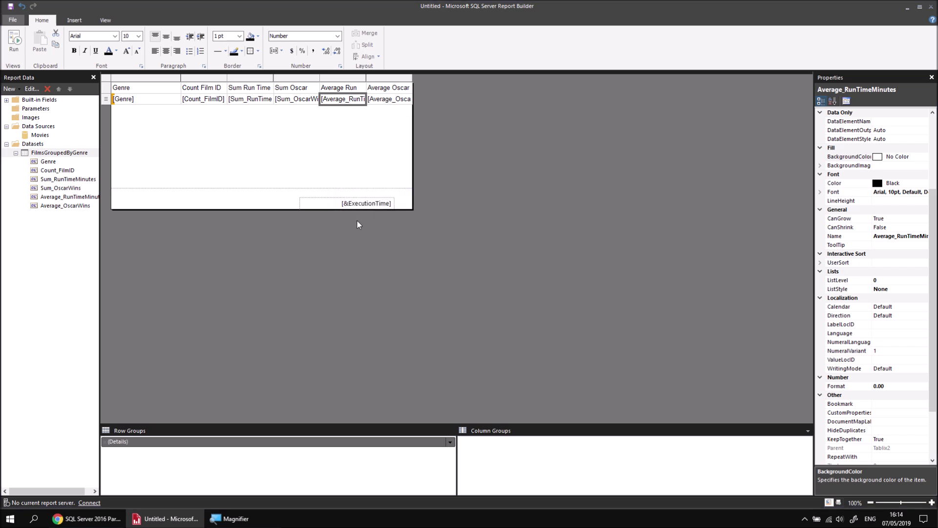
{"action": "left_click", "coordinate": [15, 45]}
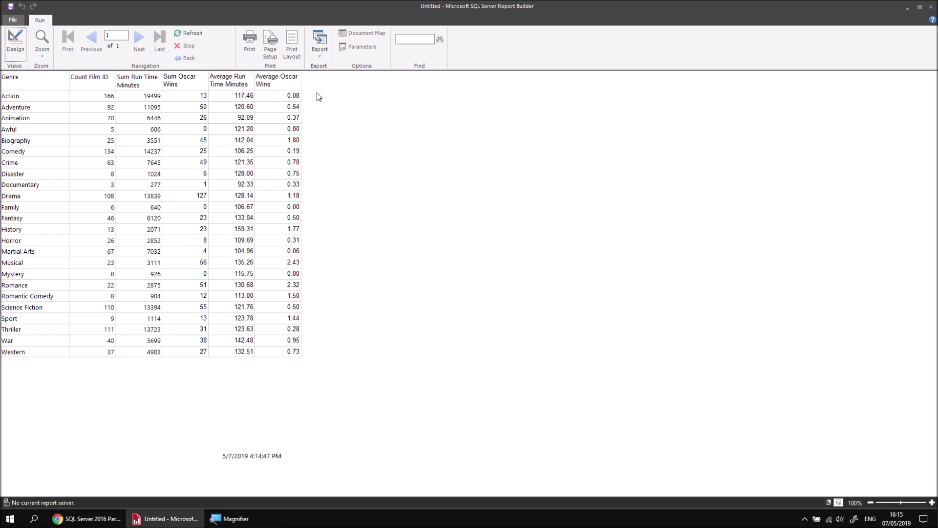
- Return to the report design and fill the table's whole header row with SlateBlue
{"action": "left_click", "coordinate": [15, 43]}
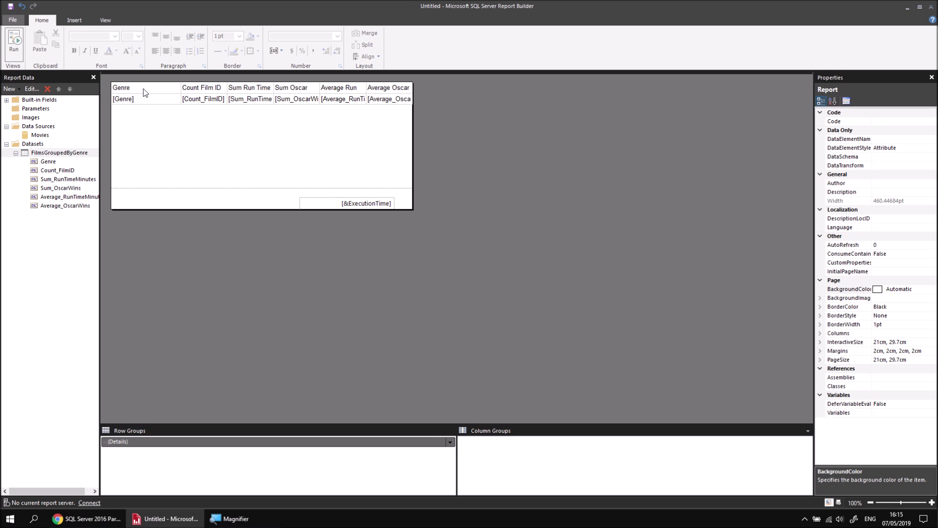
{"action": "left_click", "coordinate": [156, 88]}
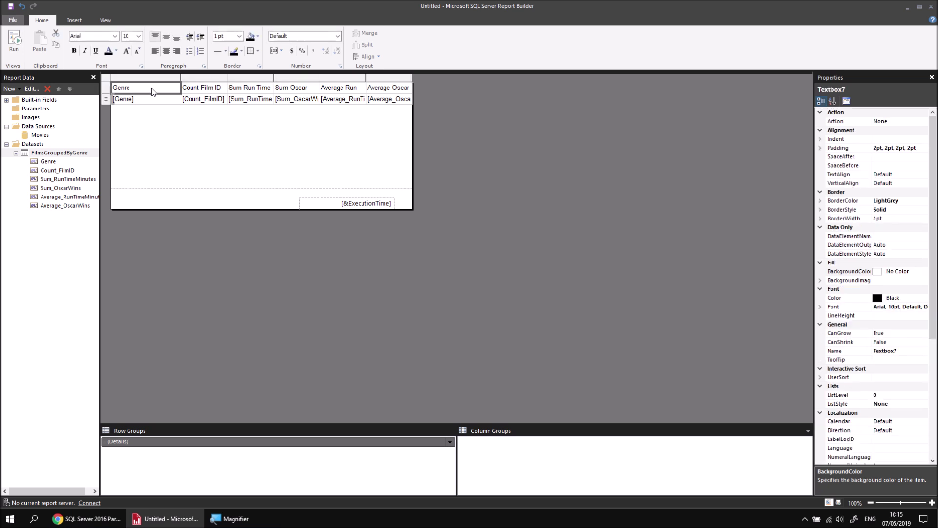
{"action": "left_click", "coordinate": [107, 91]}
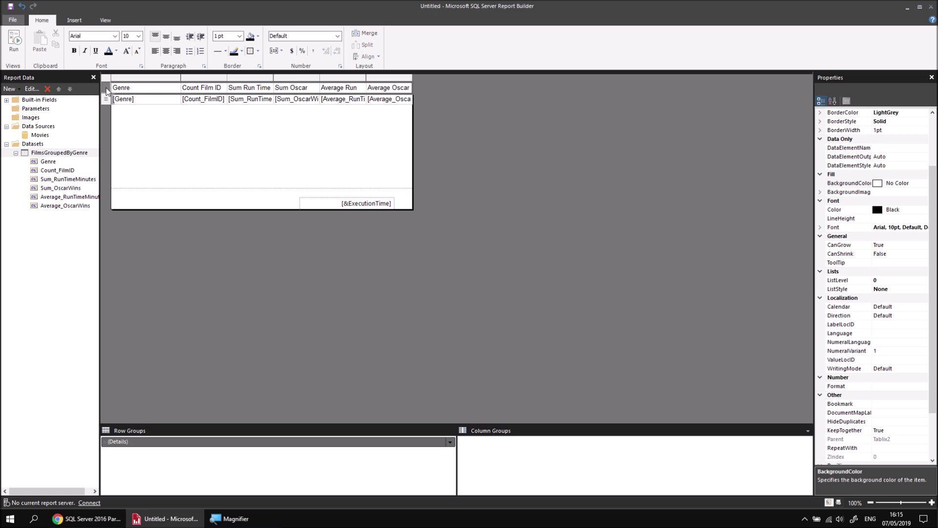
{"action": "left_click", "coordinate": [258, 37]}
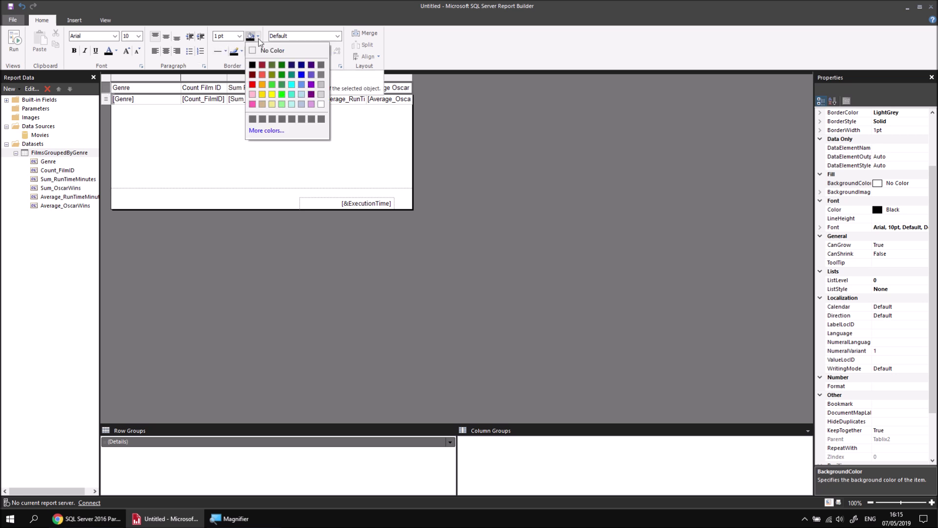
{"action": "left_click", "coordinate": [310, 74]}
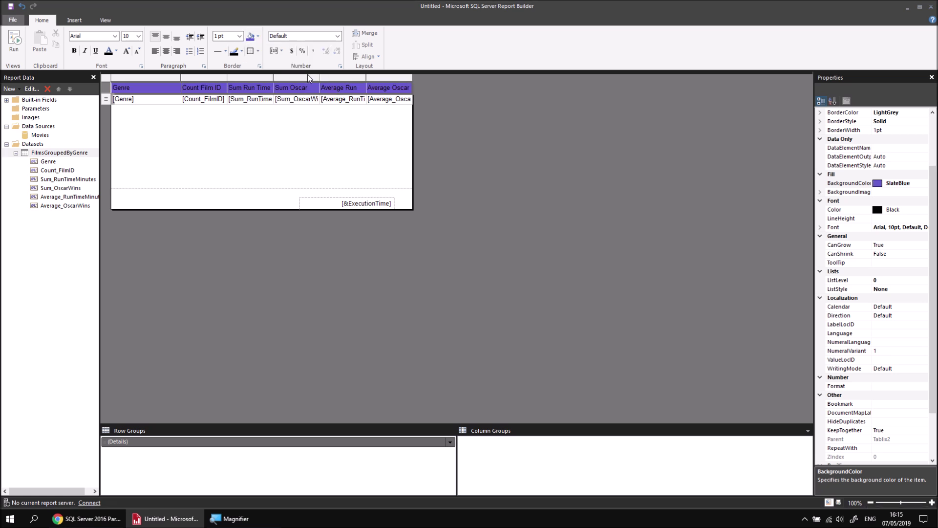
- Make the header row's text white and bold
{"action": "left_click", "coordinate": [113, 52]}
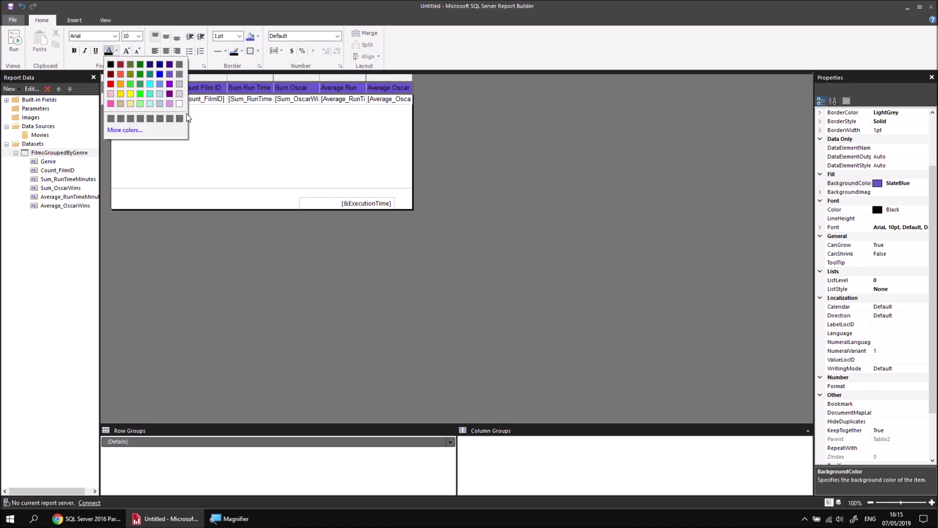
{"action": "left_click", "coordinate": [180, 104]}
{"action": "left_click", "coordinate": [74, 51]}
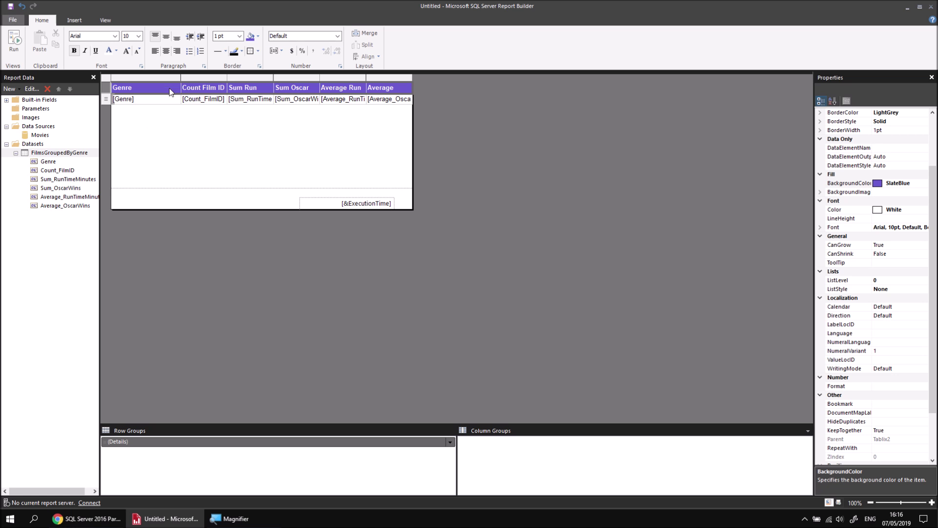
- Enable interactive sorting on the Genre header text box, sorting the detail rows by [Genre]
{"action": "left_click", "coordinate": [156, 122]}
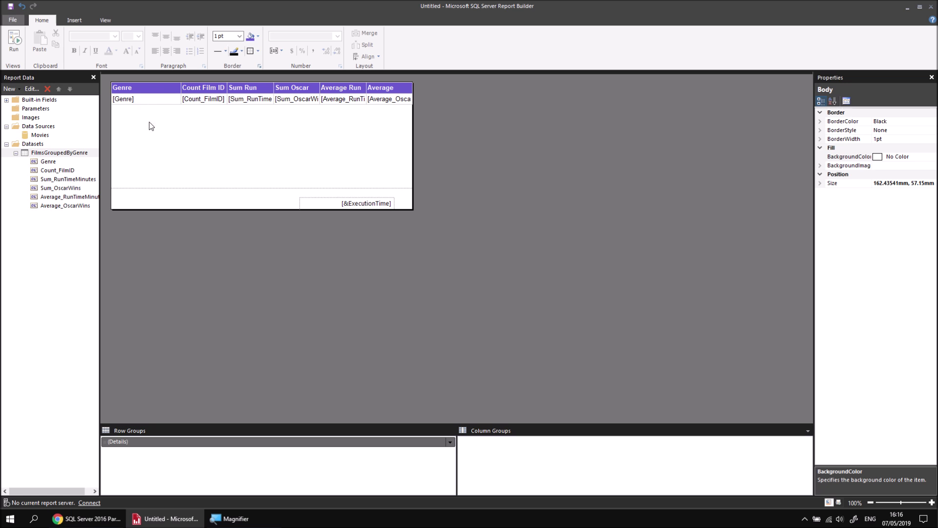
{"action": "right_click", "coordinate": [159, 92]}
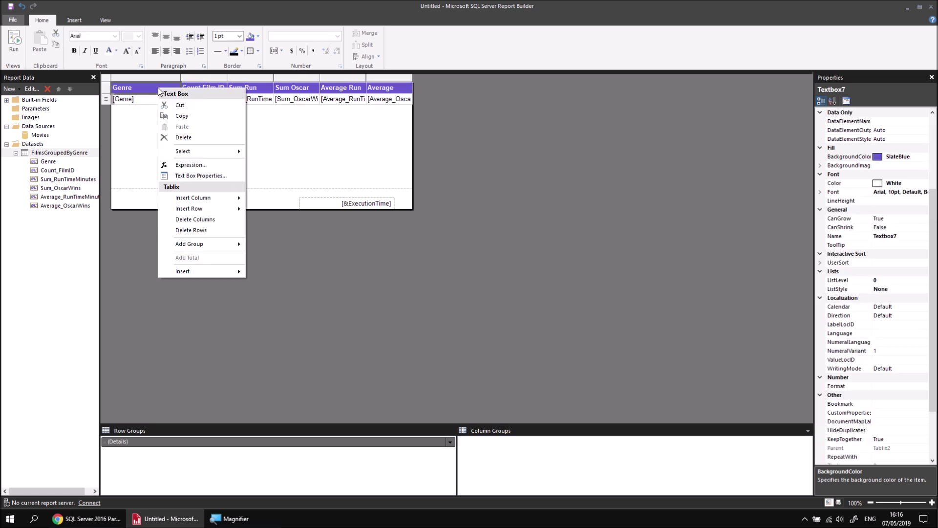
{"action": "left_click", "coordinate": [209, 176]}
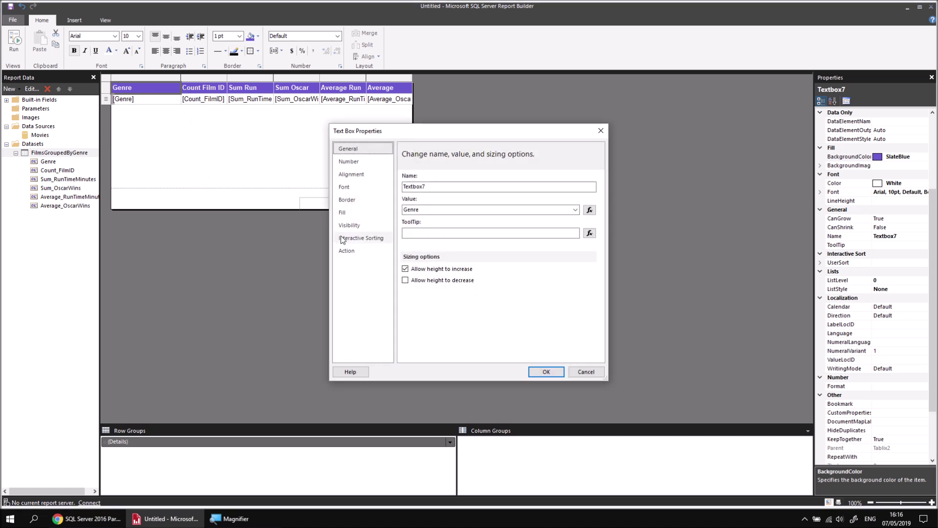
{"action": "left_click", "coordinate": [361, 237]}
{"action": "left_click", "coordinate": [404, 176]}
{"action": "left_click", "coordinate": [568, 253]}
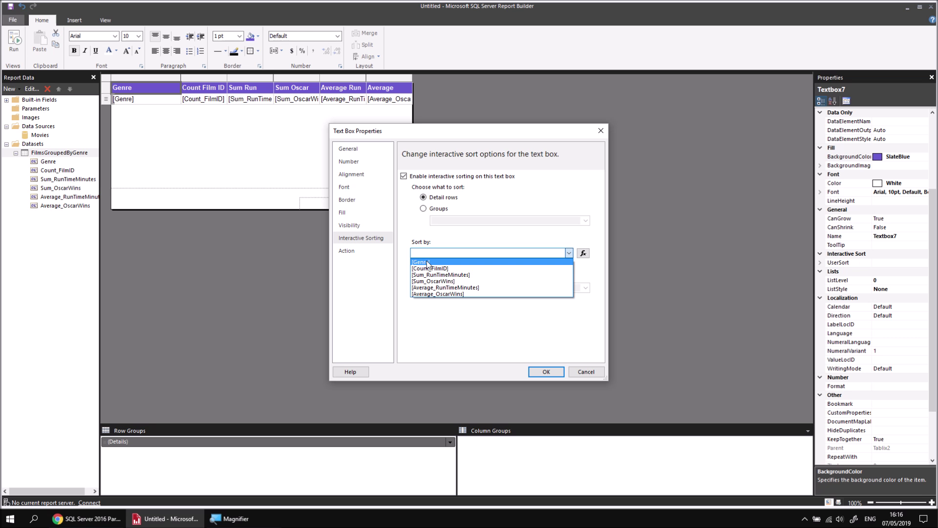
{"action": "left_click", "coordinate": [430, 262]}
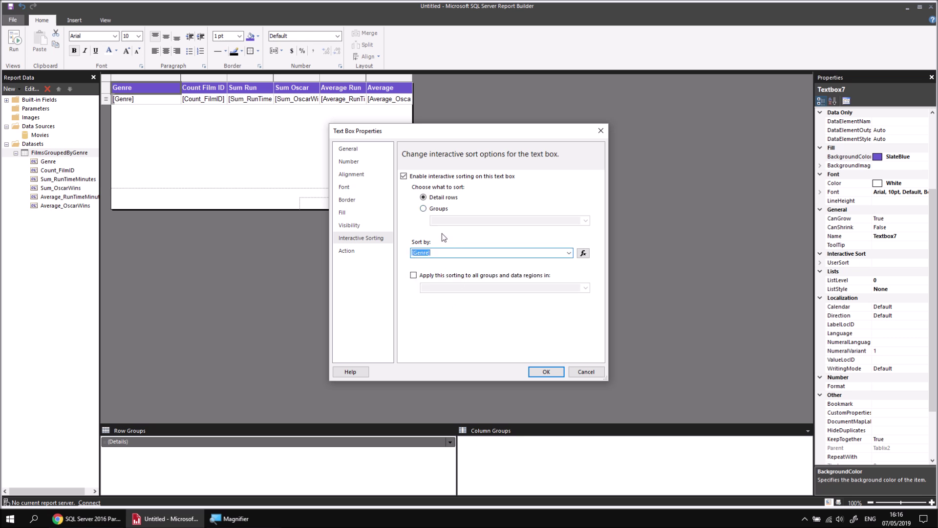
{"action": "left_click", "coordinate": [569, 253]}
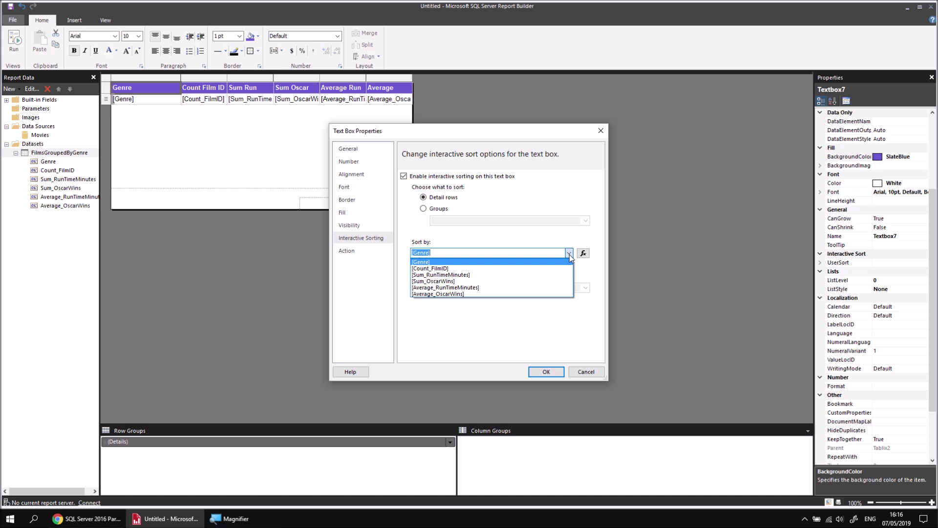
{"action": "left_click", "coordinate": [569, 253]}
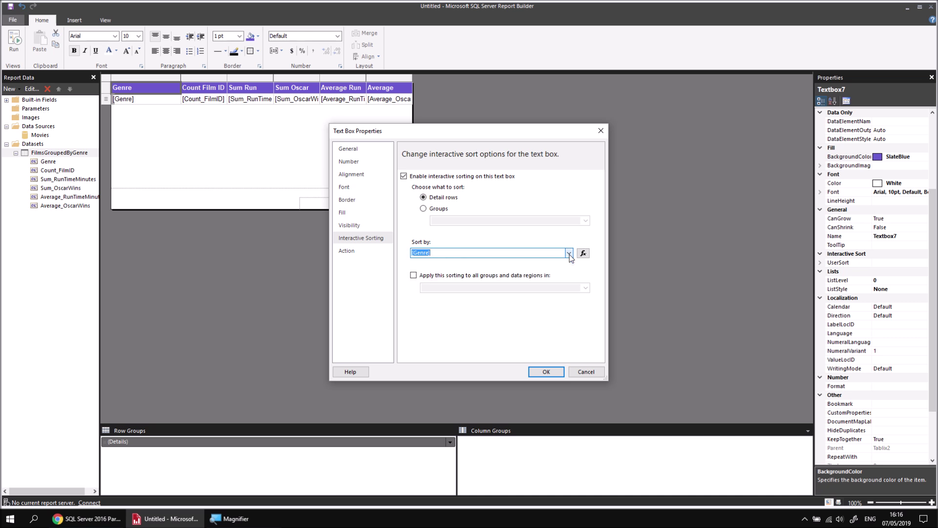
{"action": "left_click", "coordinate": [543, 372]}
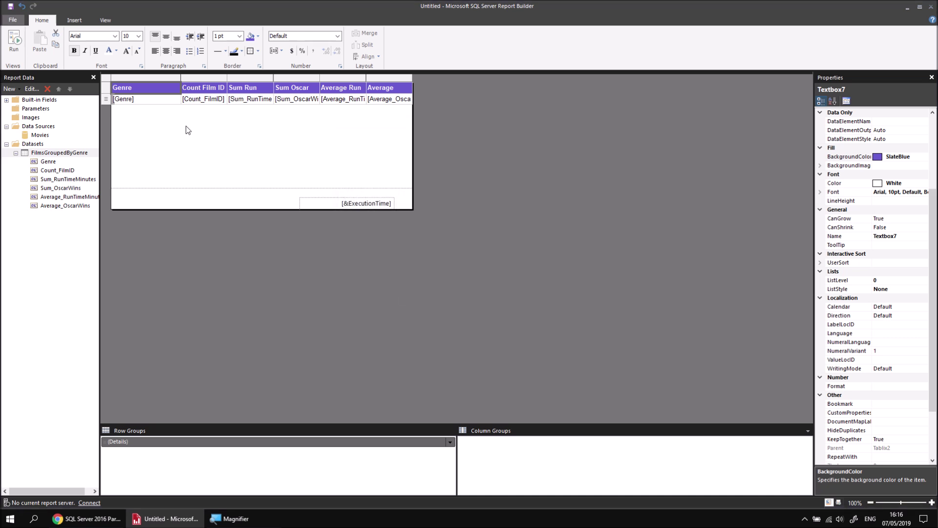
- Enable interactive sorting of the detail rows by [Count_FilmID] on the Count Film ID header text box
{"action": "left_click", "coordinate": [203, 96]}
{"action": "right_click", "coordinate": [202, 94]}
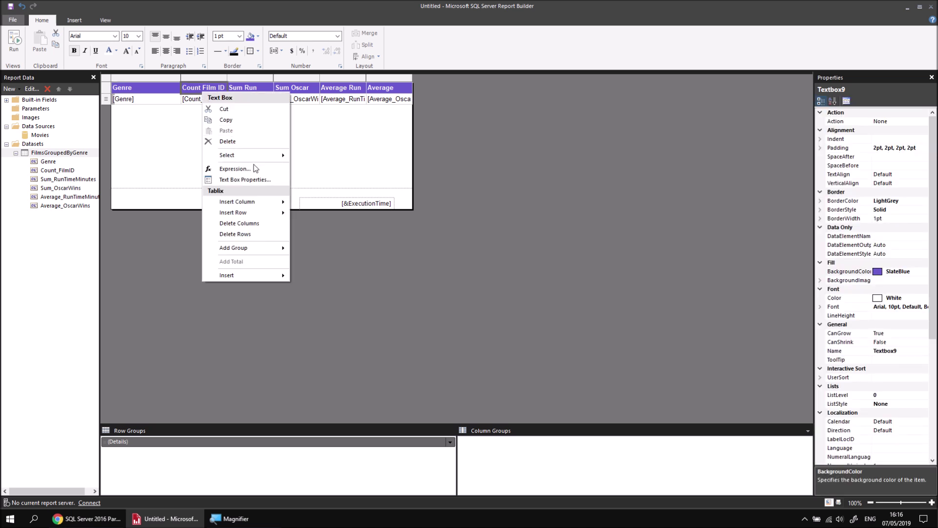
{"action": "left_click", "coordinate": [254, 181]}
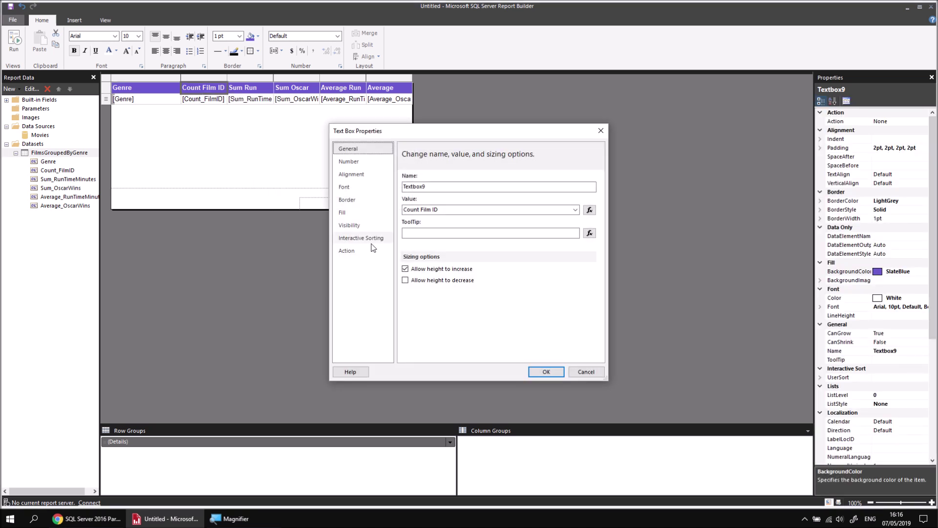
{"action": "left_click", "coordinate": [360, 237]}
{"action": "left_click", "coordinate": [403, 176]}
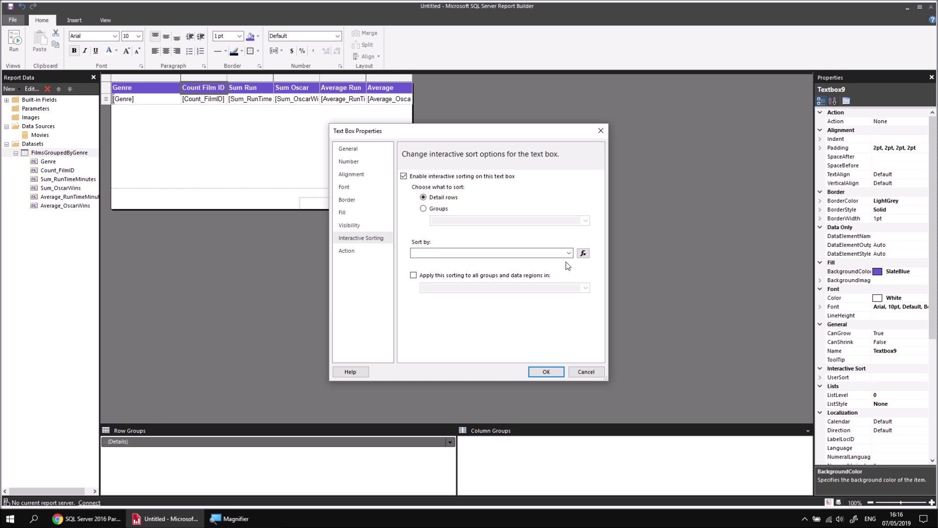
{"action": "left_click", "coordinate": [568, 253]}
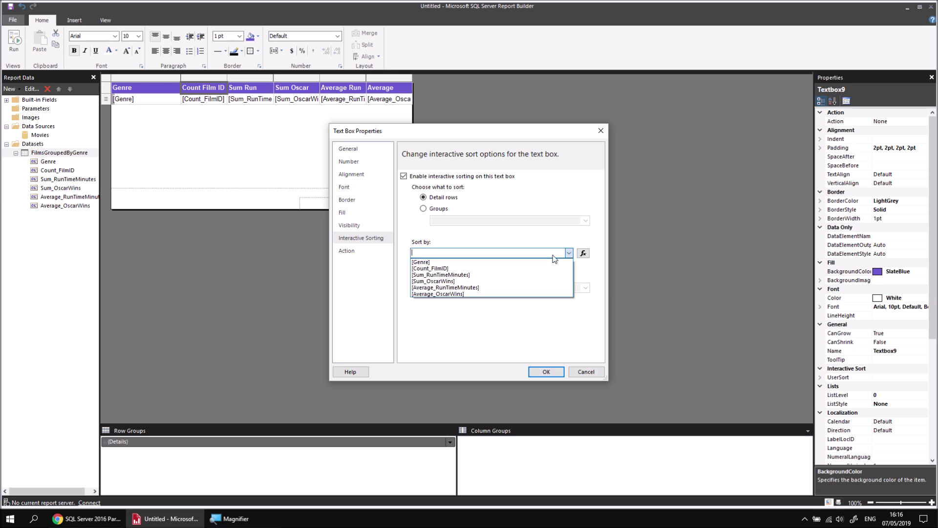
{"action": "left_click", "coordinate": [457, 268]}
{"action": "left_click", "coordinate": [544, 372]}
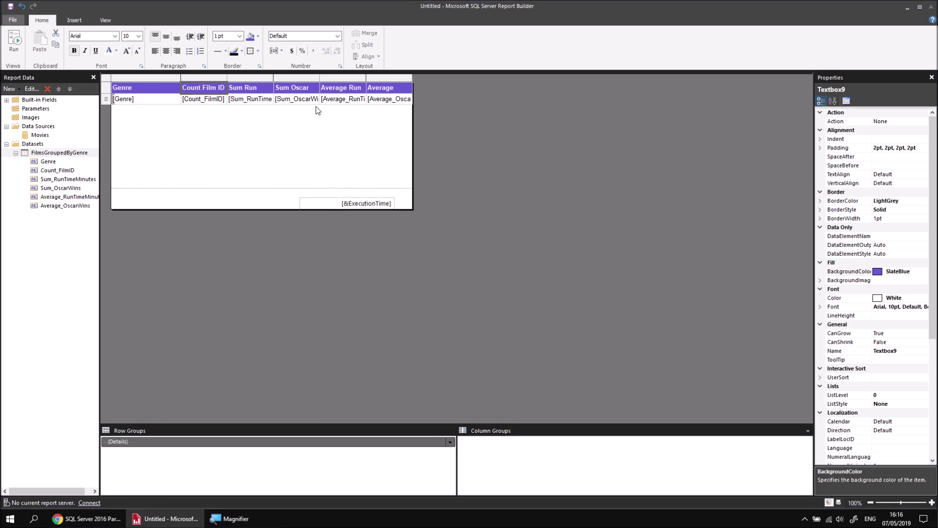
- Give the Sum Run Time Minutes header text box interactive sorting of the detail rows by [Sum_RunTimeMinutes]
{"action": "right_click", "coordinate": [262, 92]}
{"action": "left_click", "coordinate": [305, 180]}
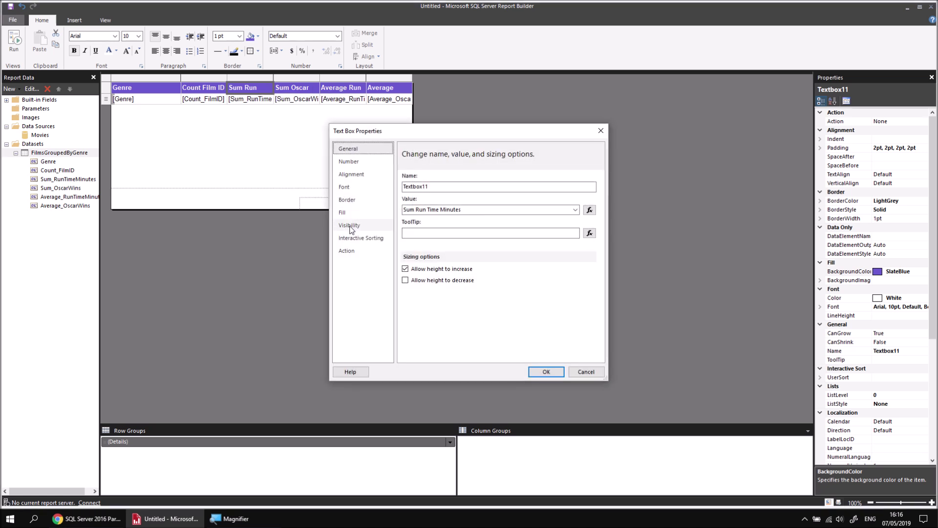
{"action": "left_click", "coordinate": [361, 238]}
{"action": "left_click", "coordinate": [403, 176]}
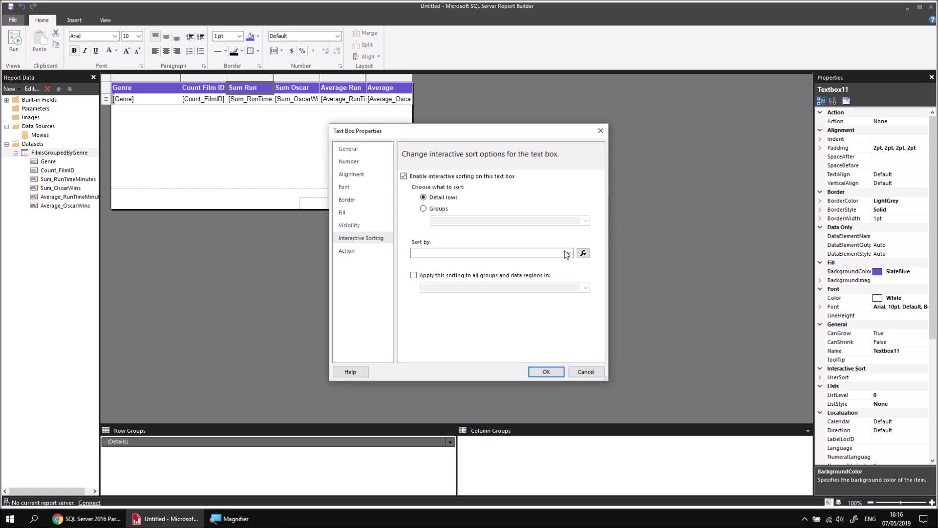
{"action": "left_click", "coordinate": [484, 252]}
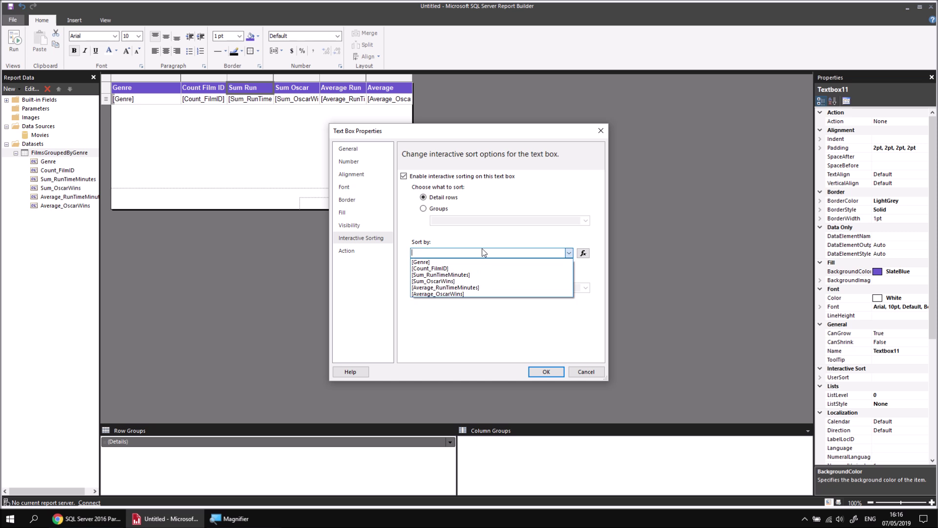
{"action": "left_click", "coordinate": [467, 273]}
{"action": "left_click", "coordinate": [546, 372]}
- Run the report and test the interactive sorting on the Genre, Count Film ID and Sum Run Time Minutes columns
{"action": "left_click", "coordinate": [14, 42]}
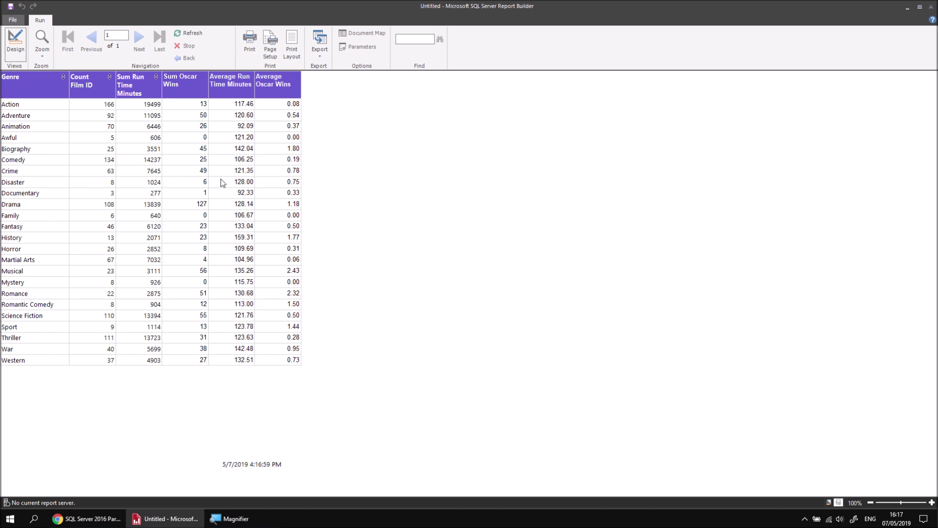
{"action": "left_click", "coordinate": [63, 78]}
{"action": "left_click", "coordinate": [109, 79]}
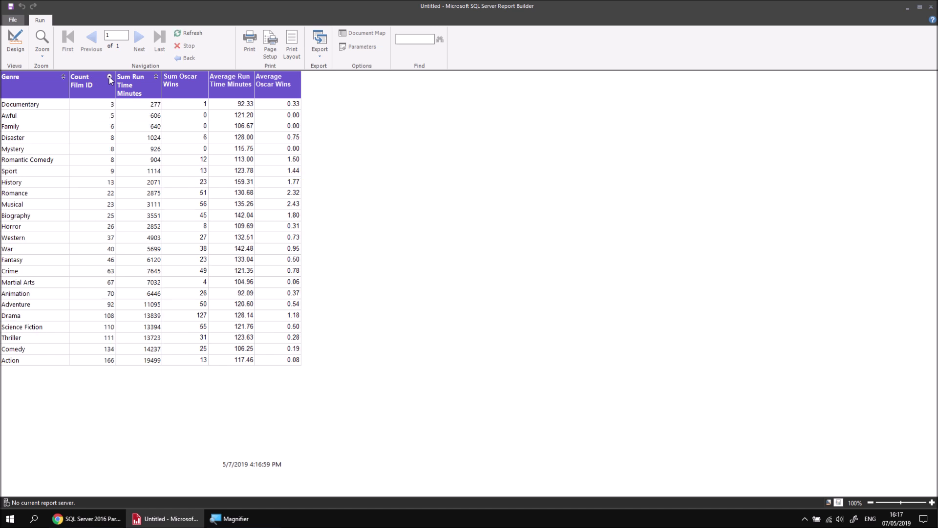
{"action": "left_click", "coordinate": [109, 78]}
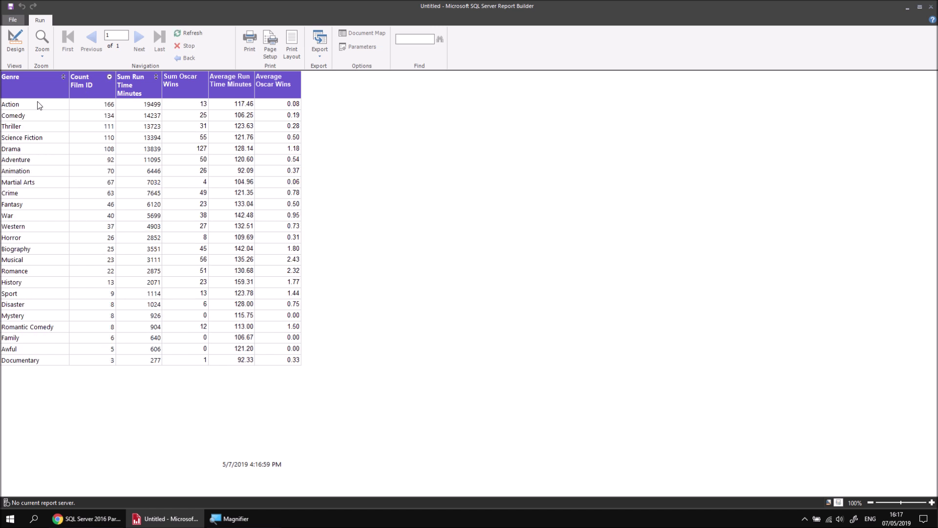
{"action": "left_click", "coordinate": [156, 77]}
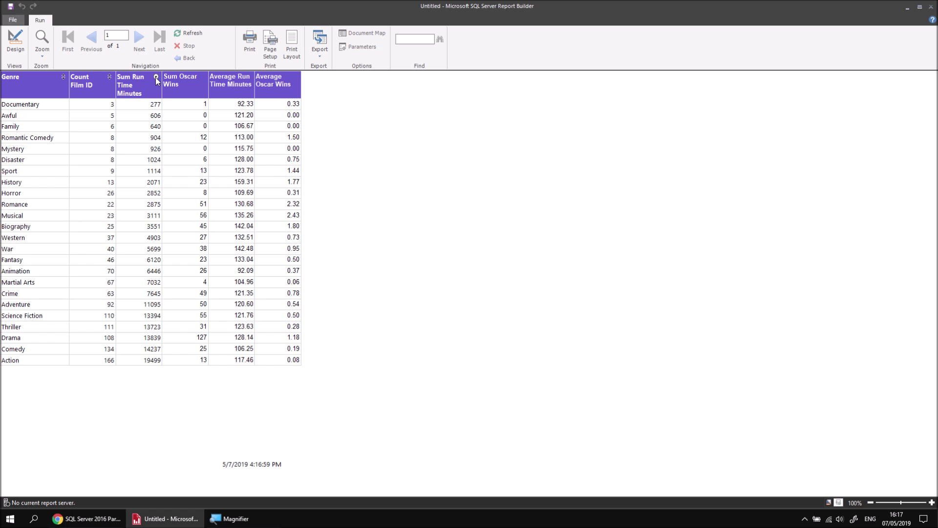
{"action": "left_click", "coordinate": [156, 78]}
{"action": "left_click", "coordinate": [157, 78]}
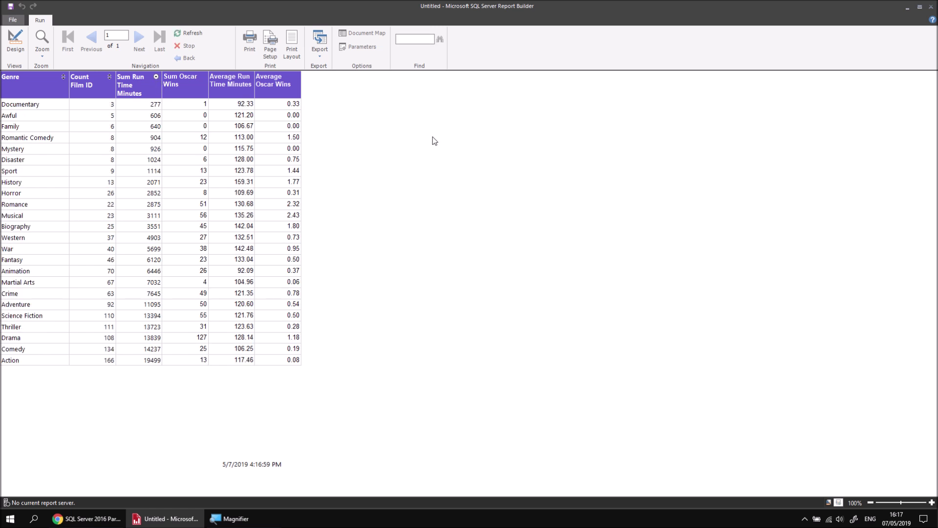